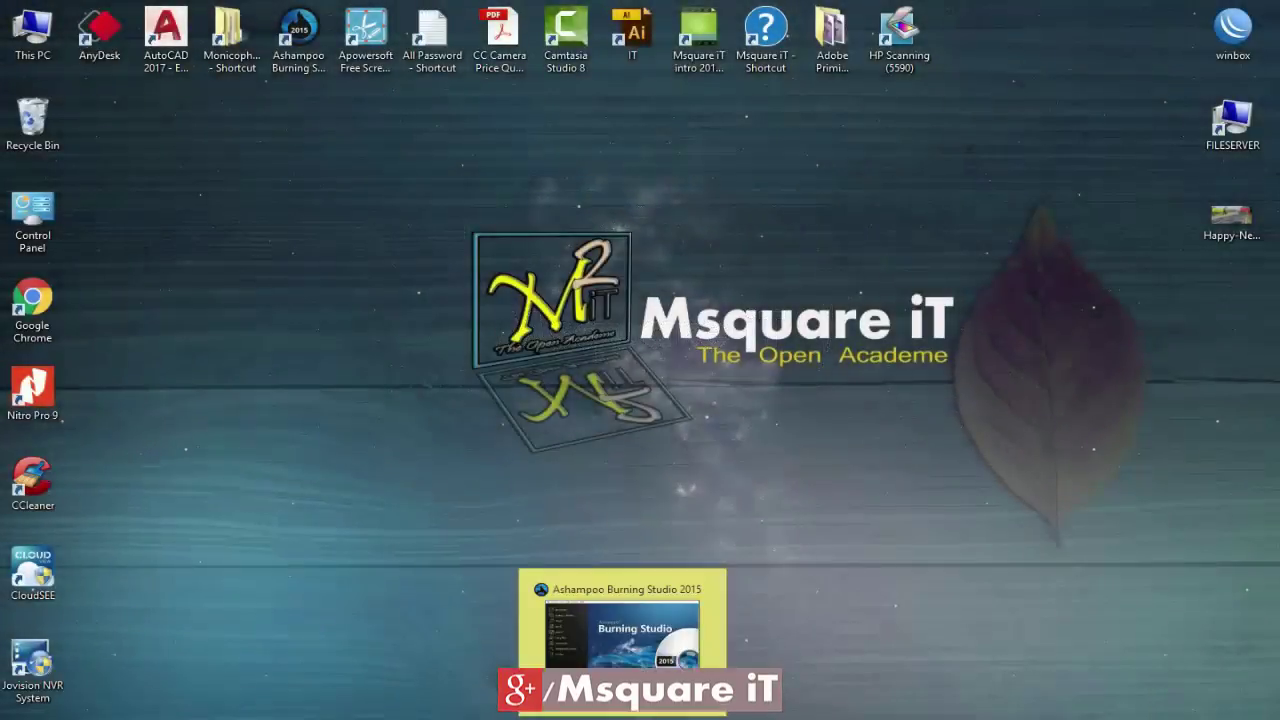
Step: Restore and recentre Burning Studio, minimize it, and clear the desktop notification and menu
left_click(586, 697)
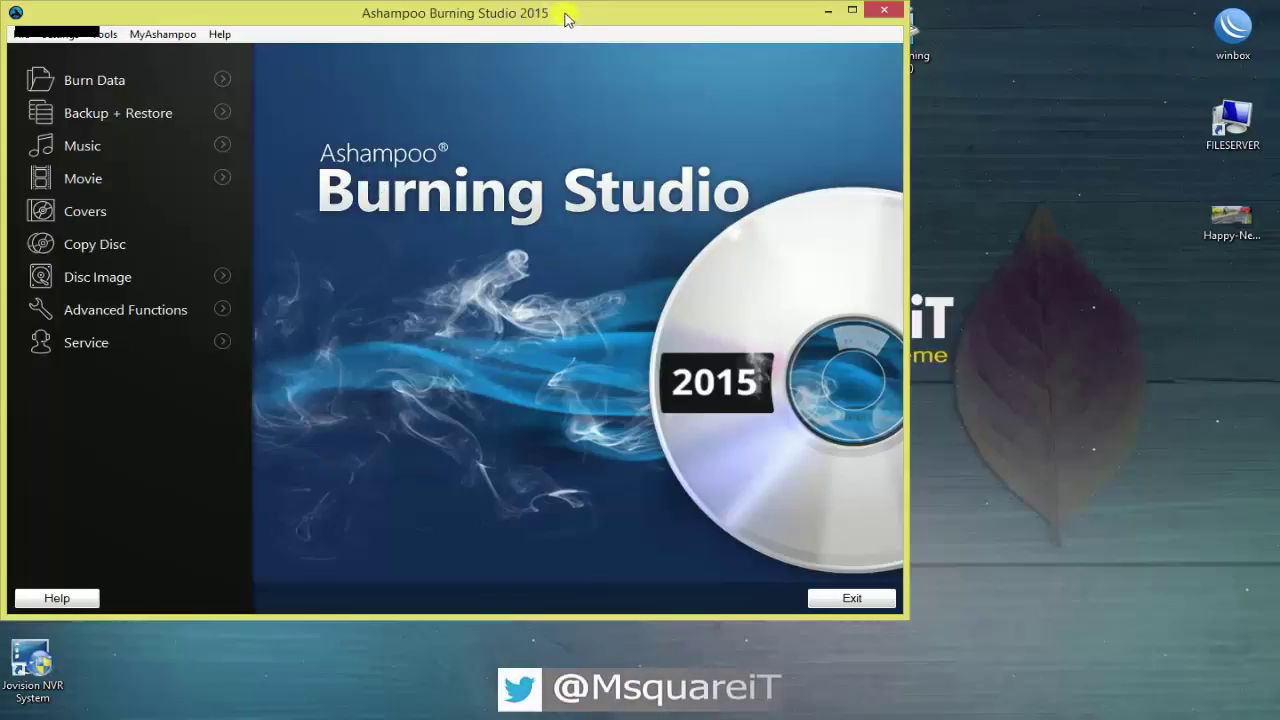
left_click_drag(569, 14, 685, 108)
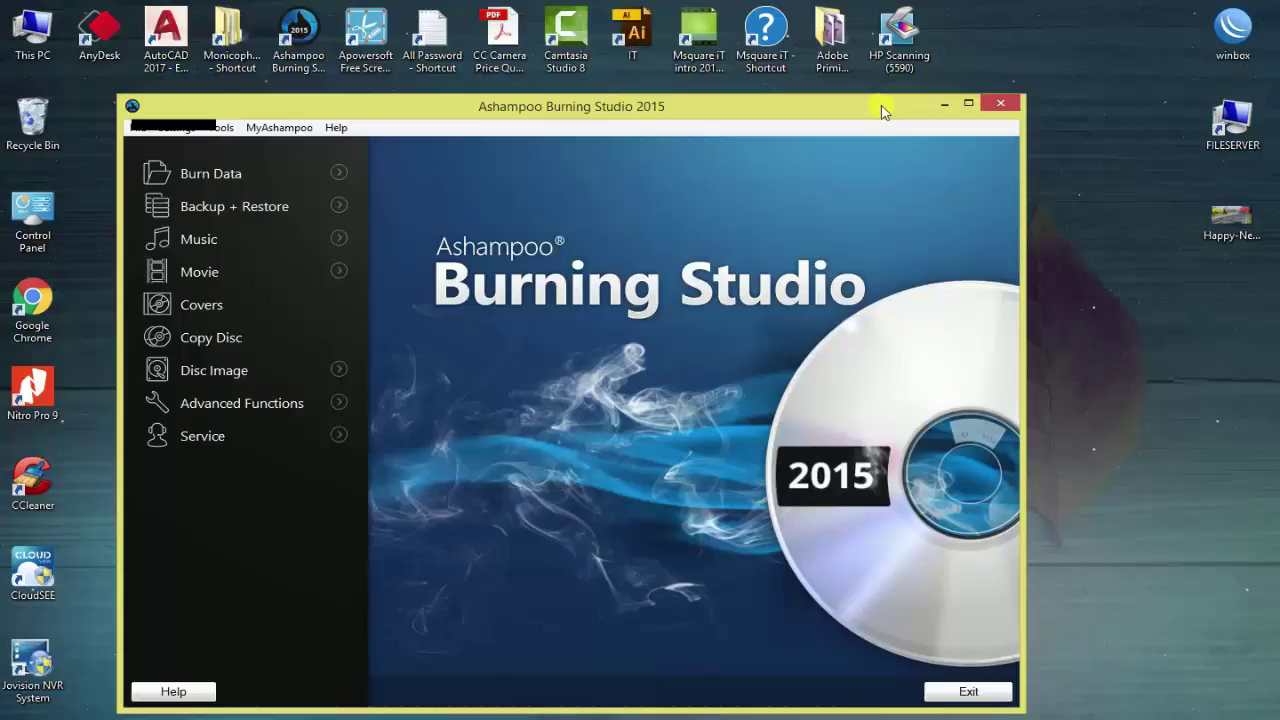
left_click(944, 105)
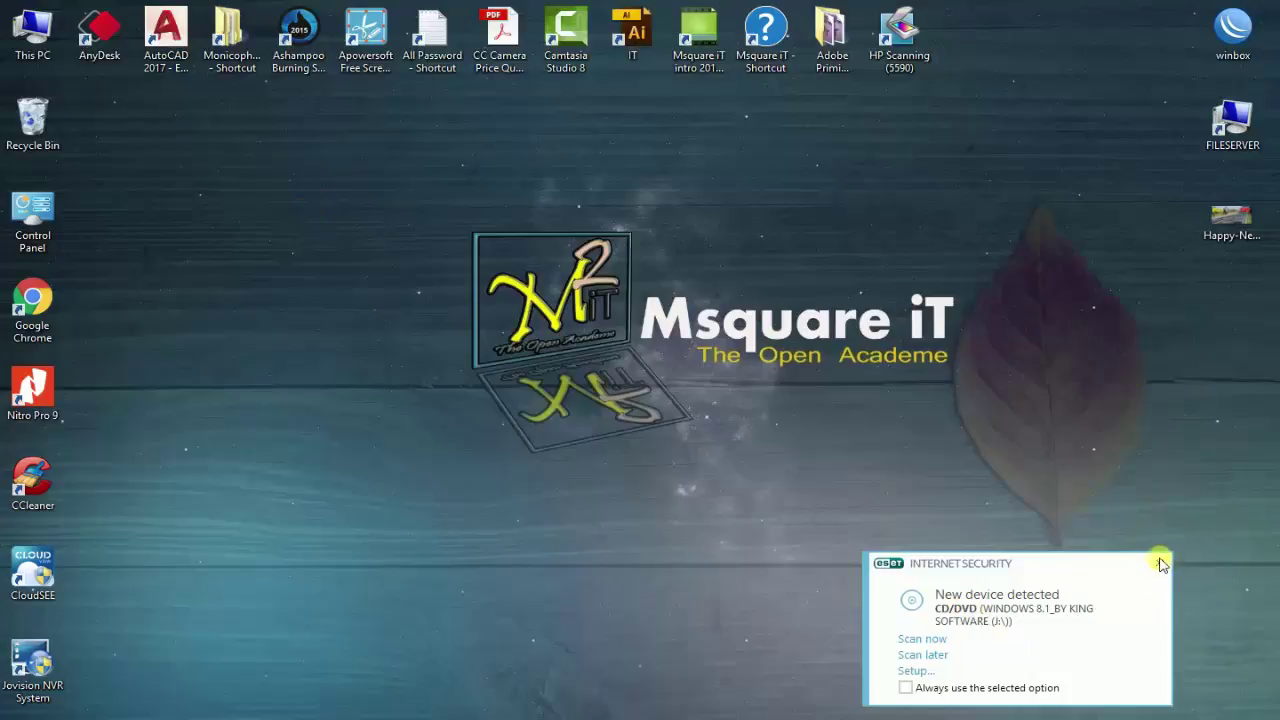
left_click(1158, 566)
right_click(286, 186)
left_click(140, 126)
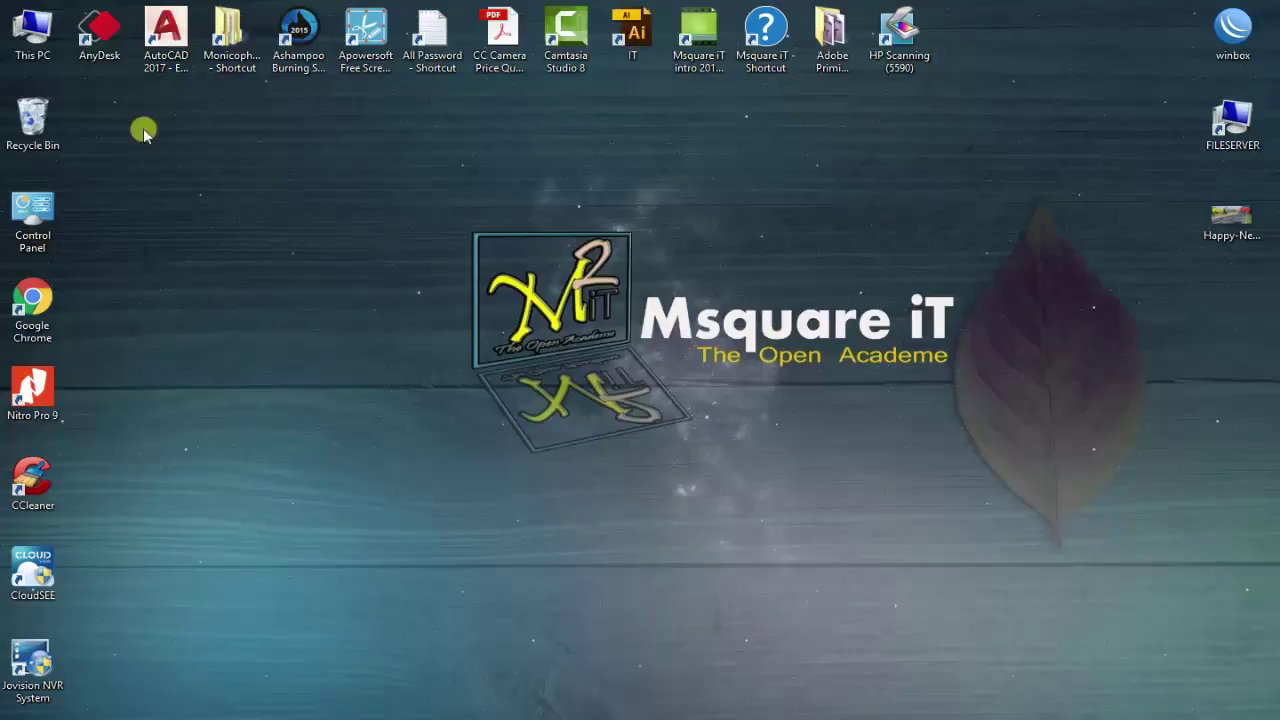
Step: In maximized This PC, confirm the Windows 8.1 DVD in drive J holds 4.22 GB, then close Explorer
double_click(52, 38)
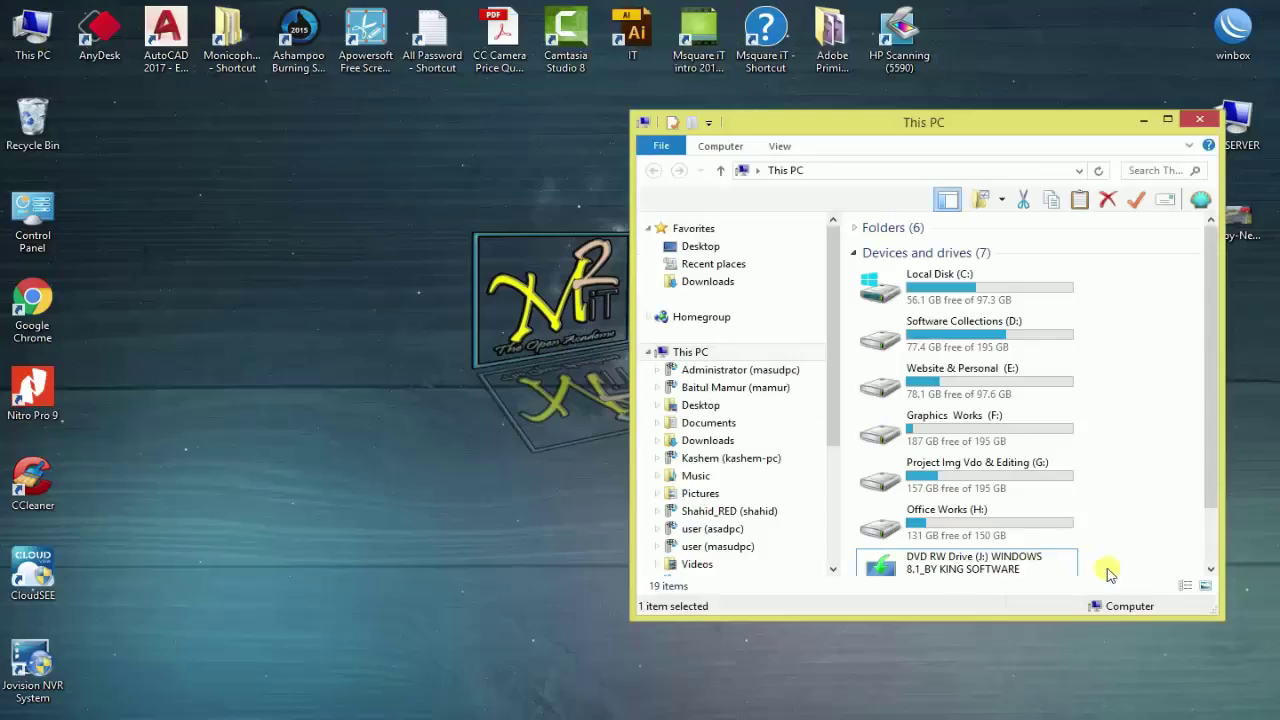
left_click(1172, 116)
left_click(771, 223)
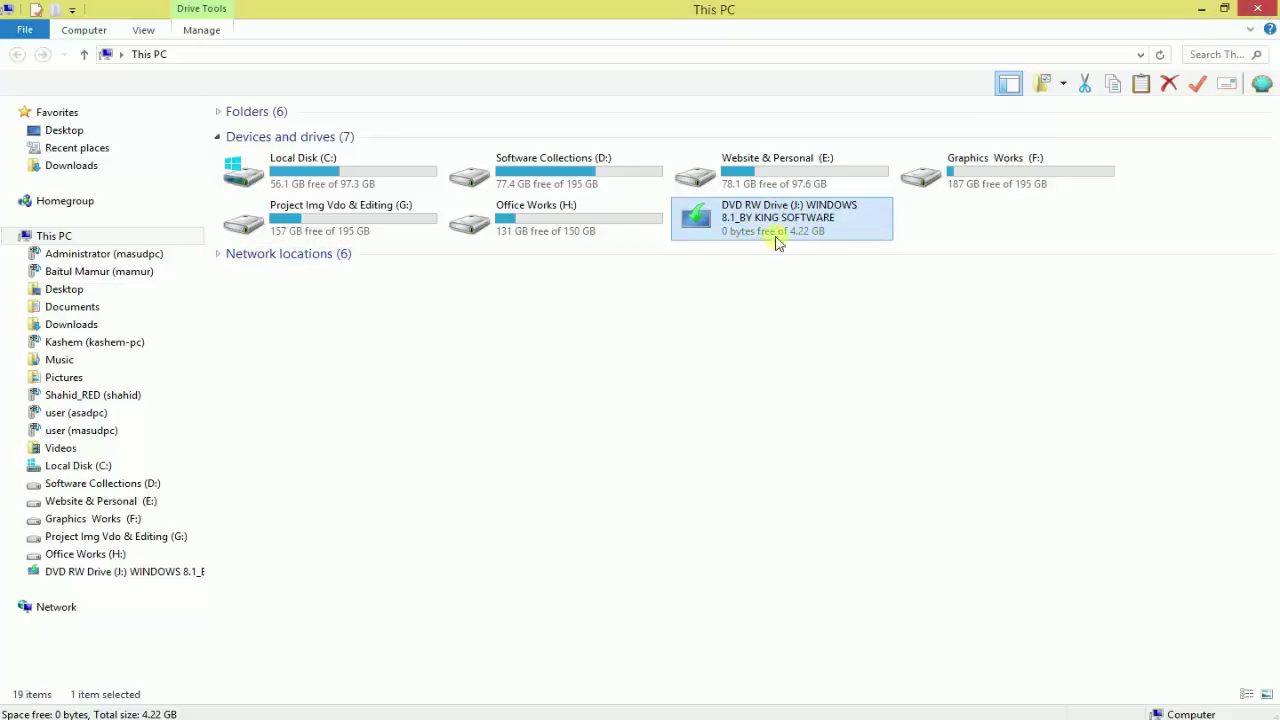
left_click(1262, 8)
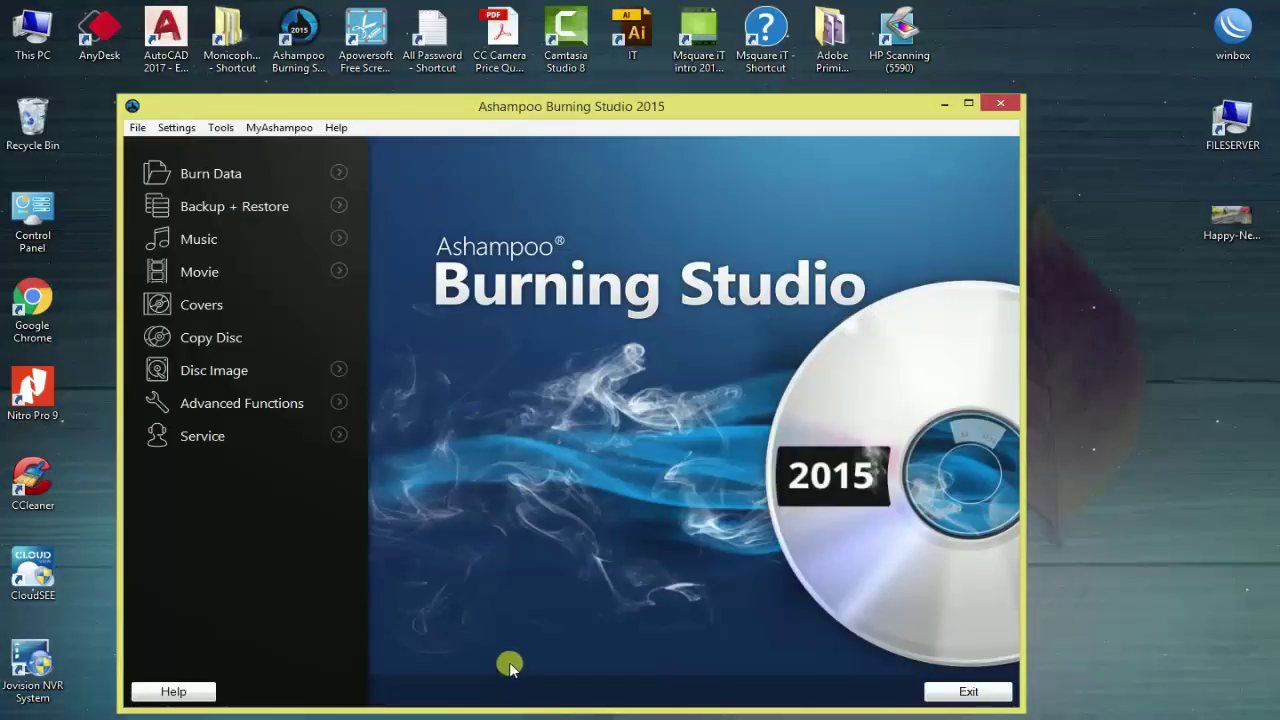
Step: Reveal the Disc Image flyout: Burn Image, Create Image, Create Image from Files, Browse Image
mouse_move(510, 716)
mouse_move(340, 405)
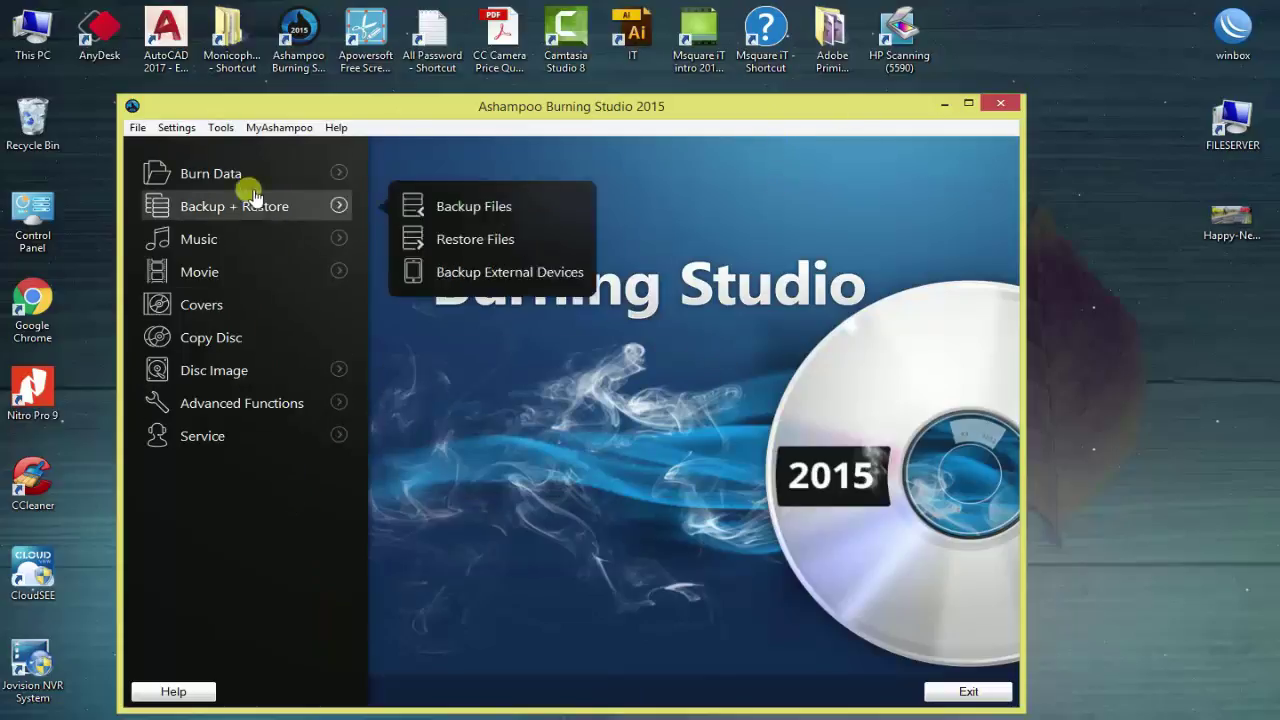
mouse_move(275, 222)
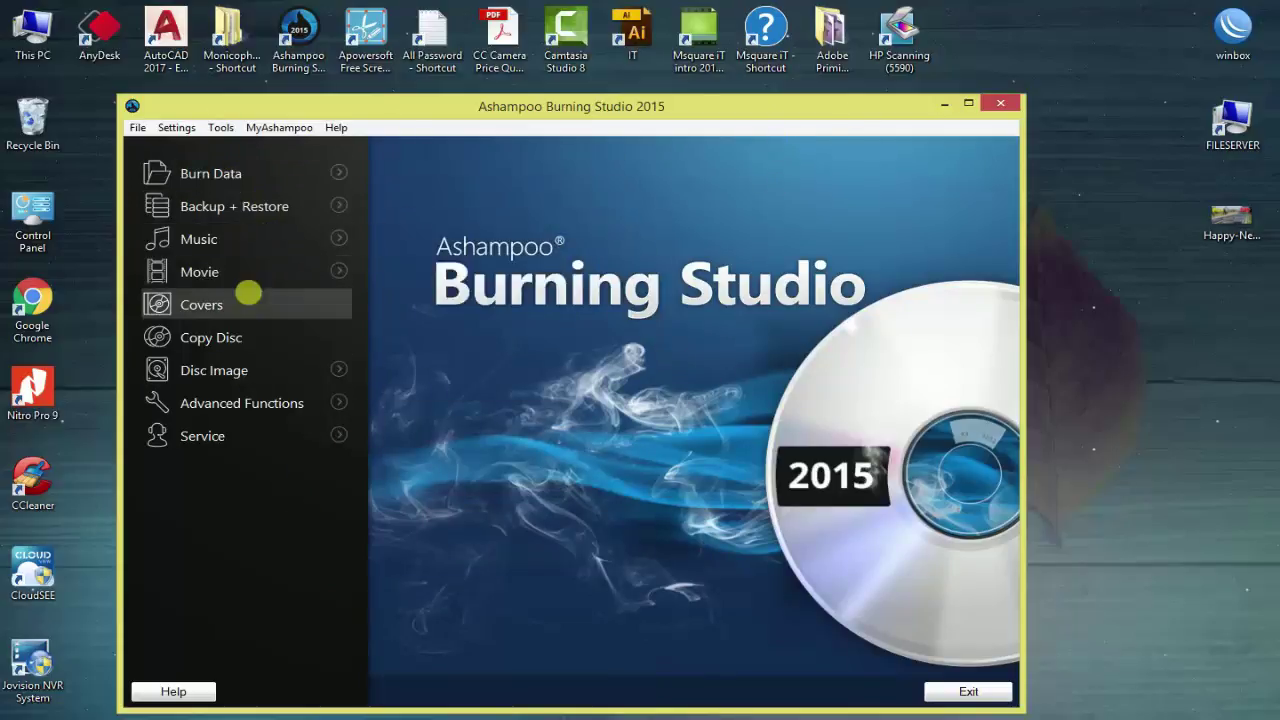
mouse_move(237, 366)
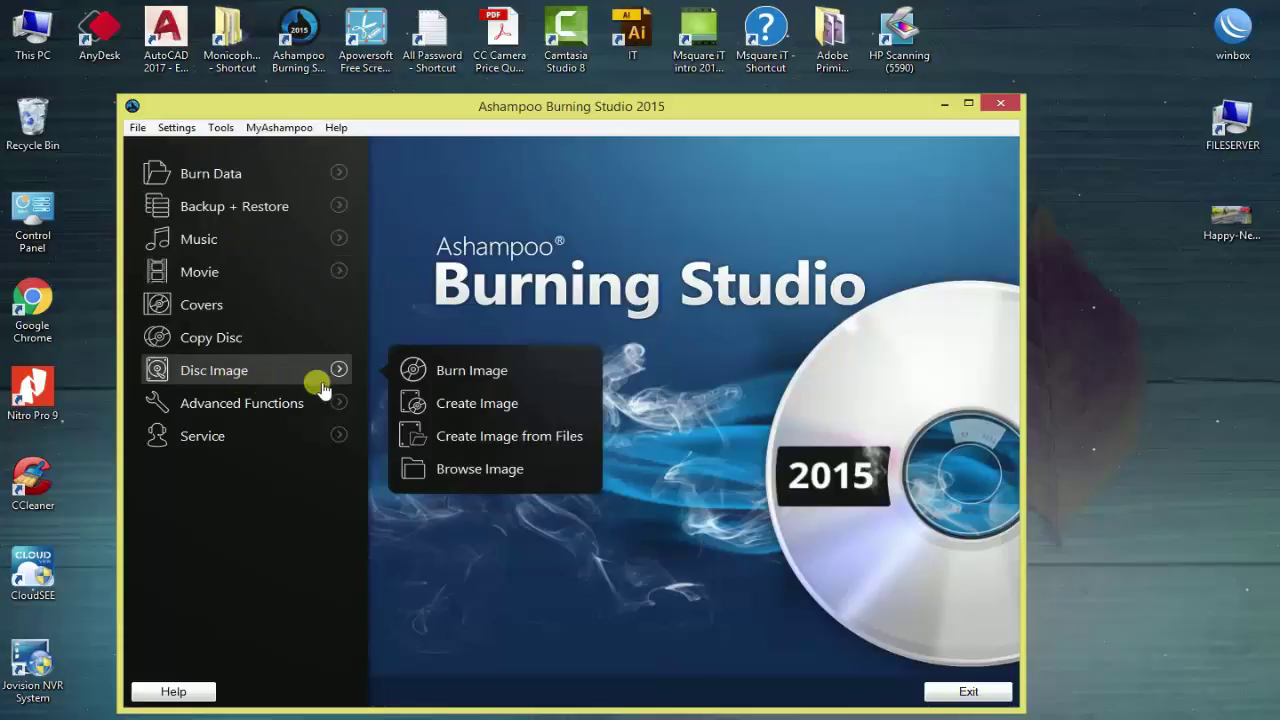
Step: Choose Create Image, confirm 'The inserted DVD-R is OK', and continue to the image path options
left_click(476, 410)
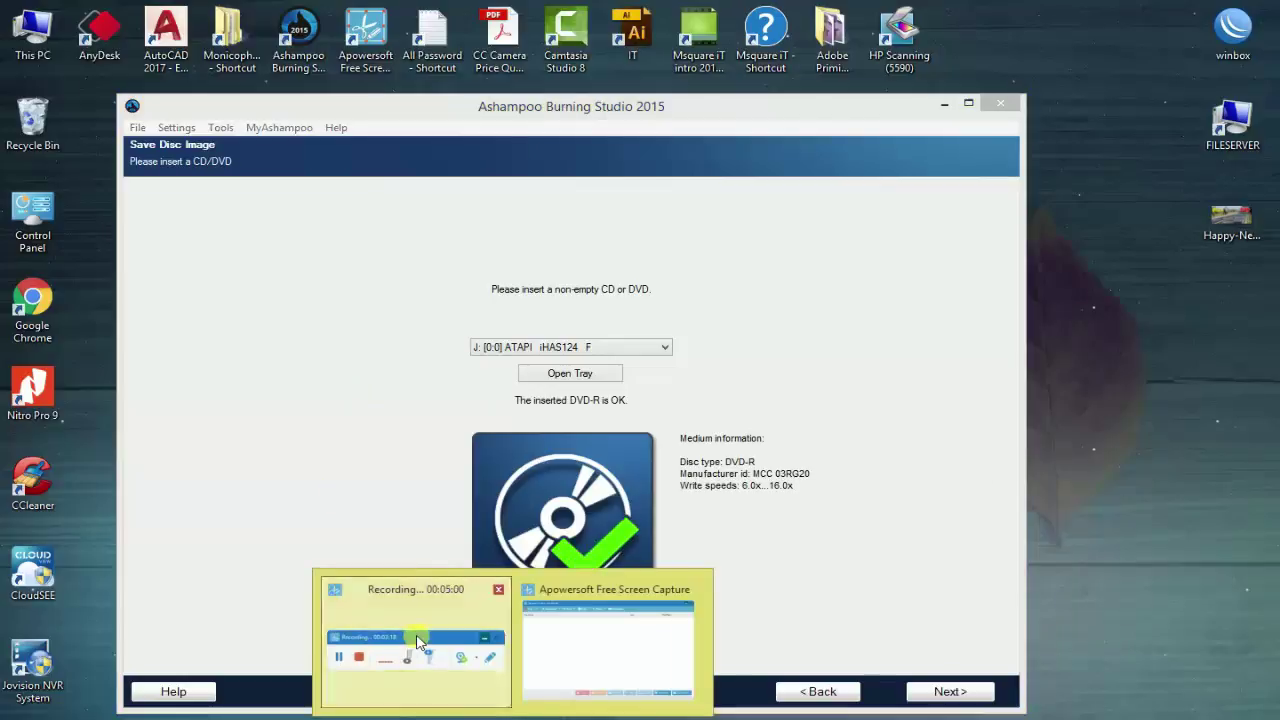
left_click(410, 655)
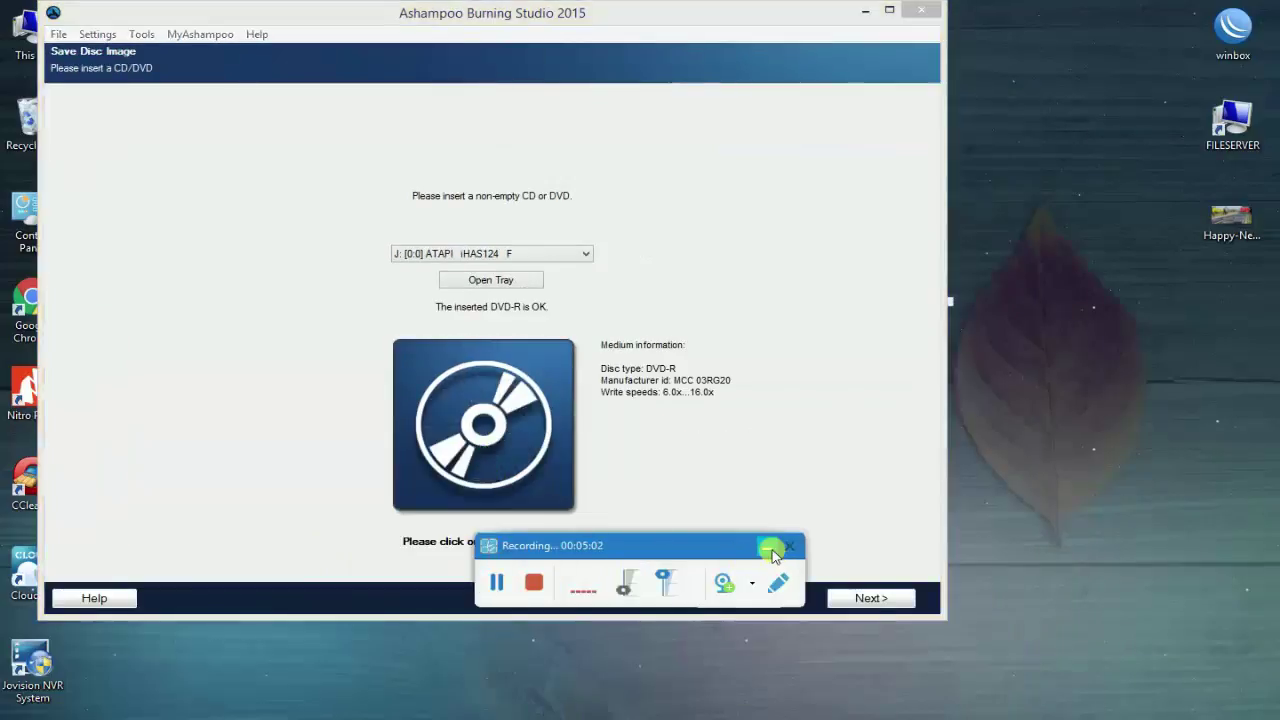
left_click(771, 549)
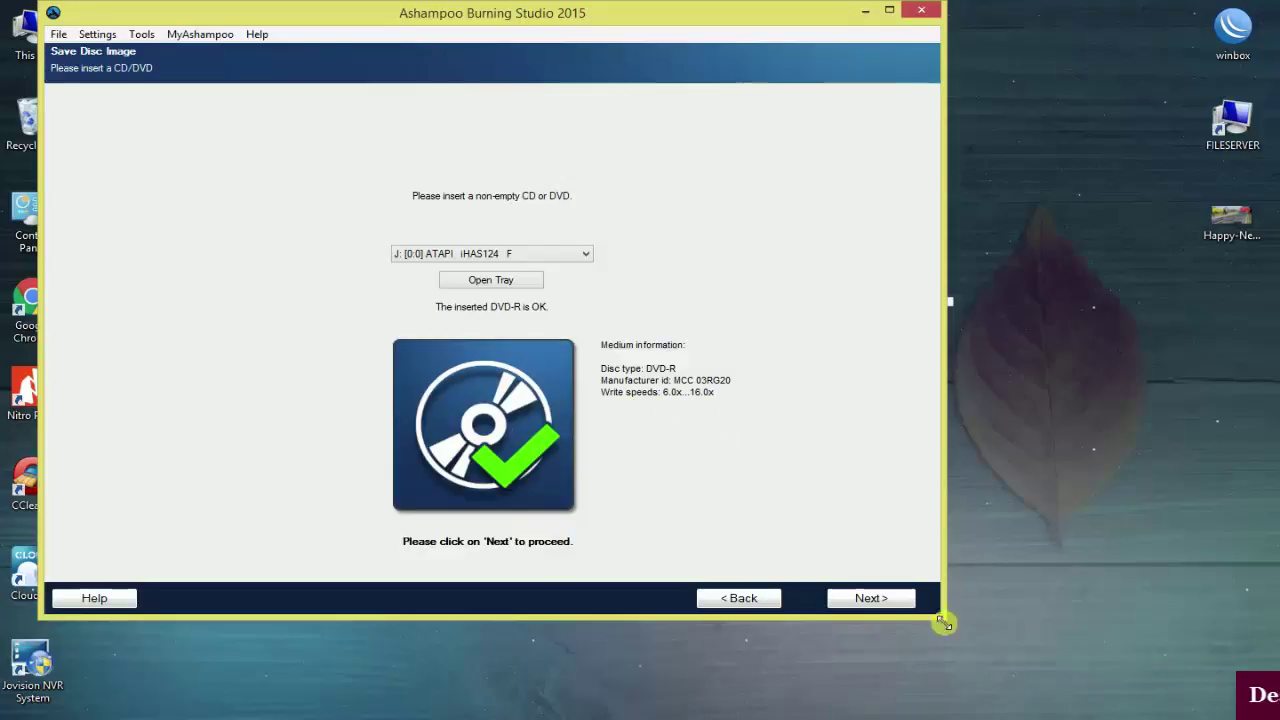
left_click(871, 599)
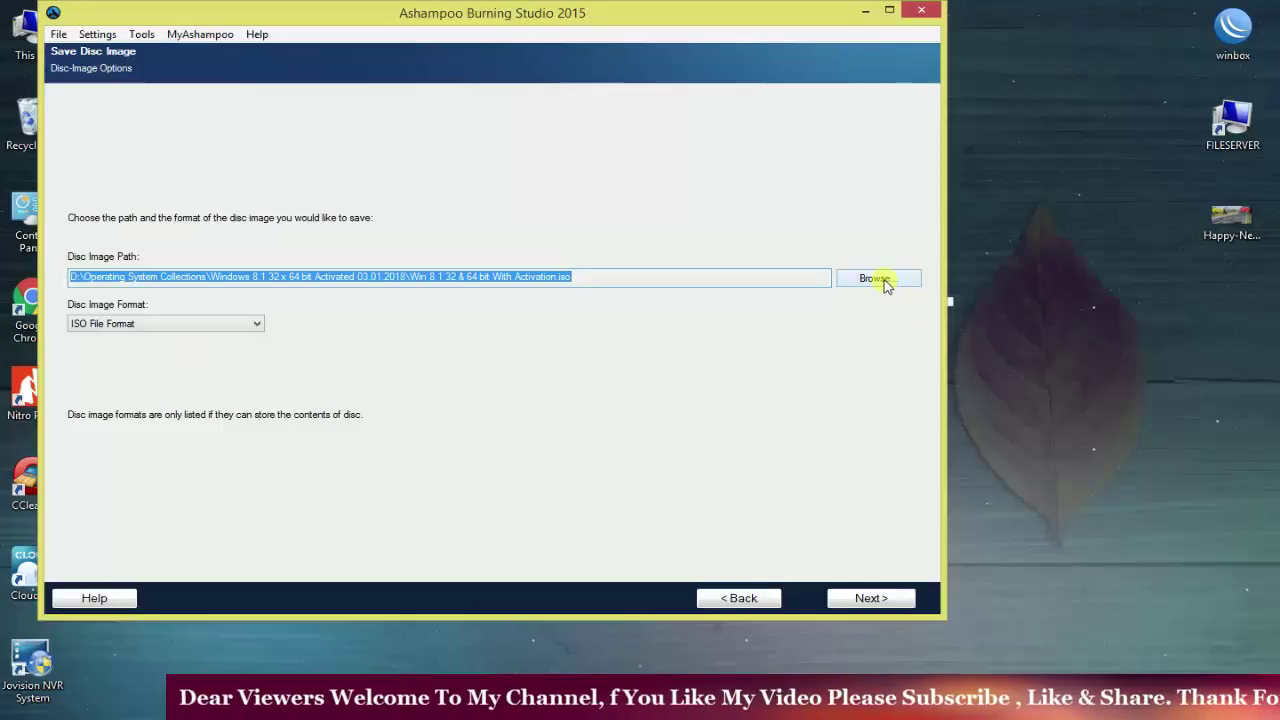
left_click(588, 279)
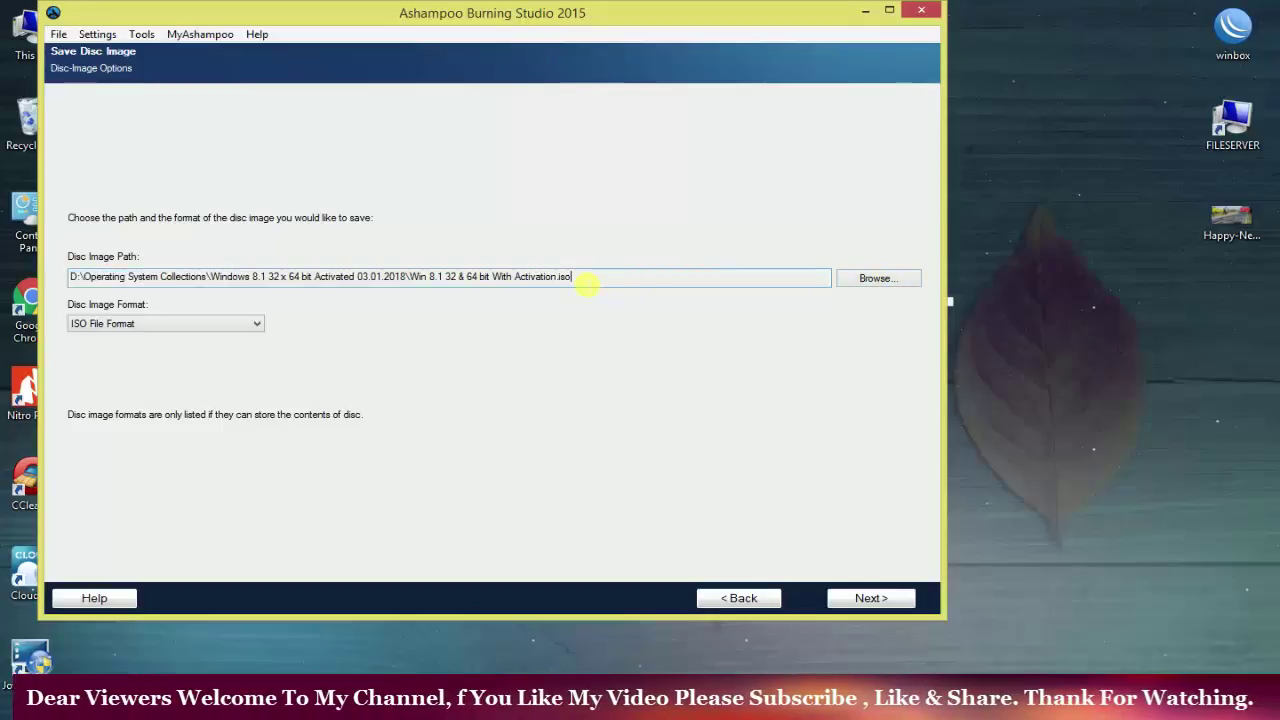
left_click_drag(586, 277, 418, 280)
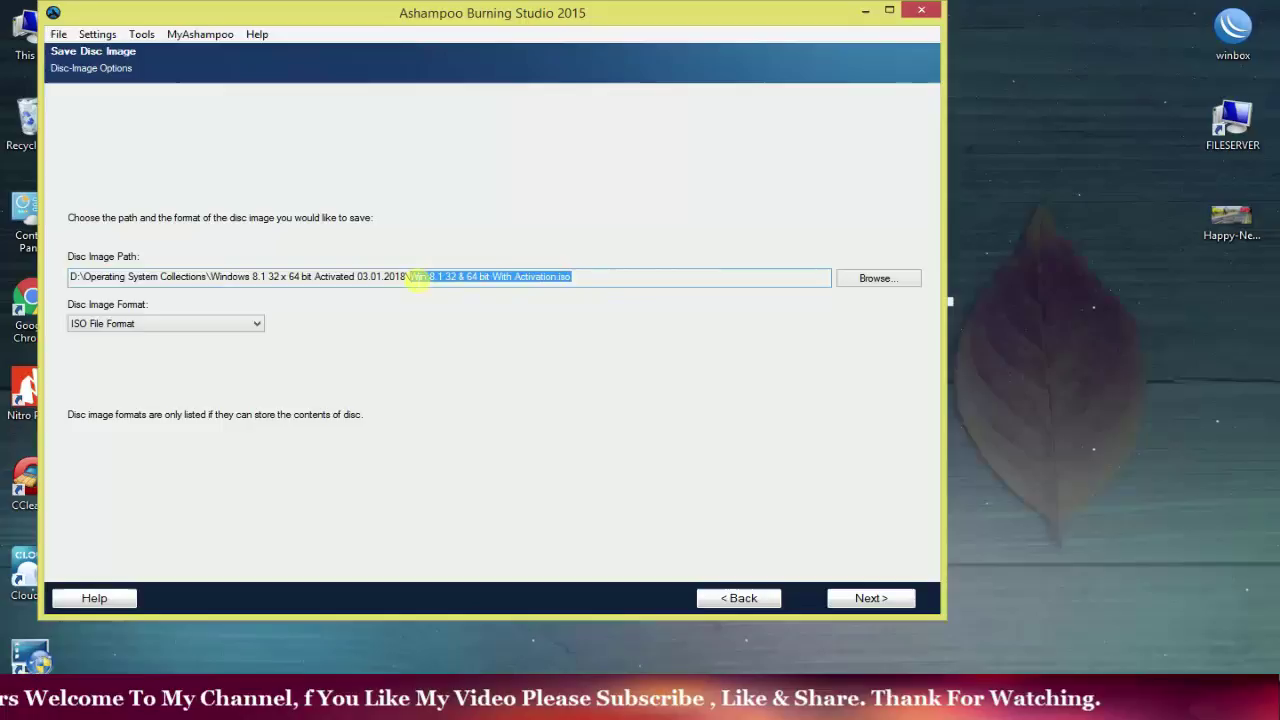
left_click_drag(418, 277, 213, 276)
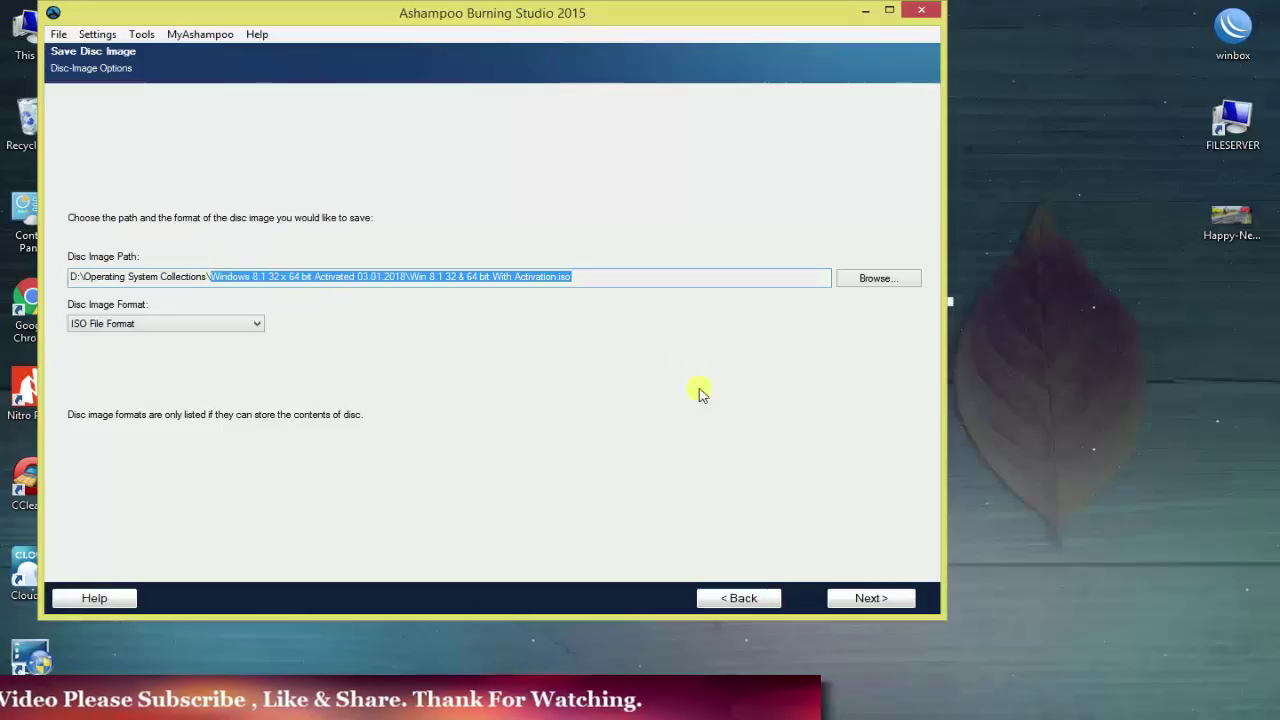
Step: Browse to Software Collections (D:) > Operating System Collections and widen the Name column
left_click(880, 278)
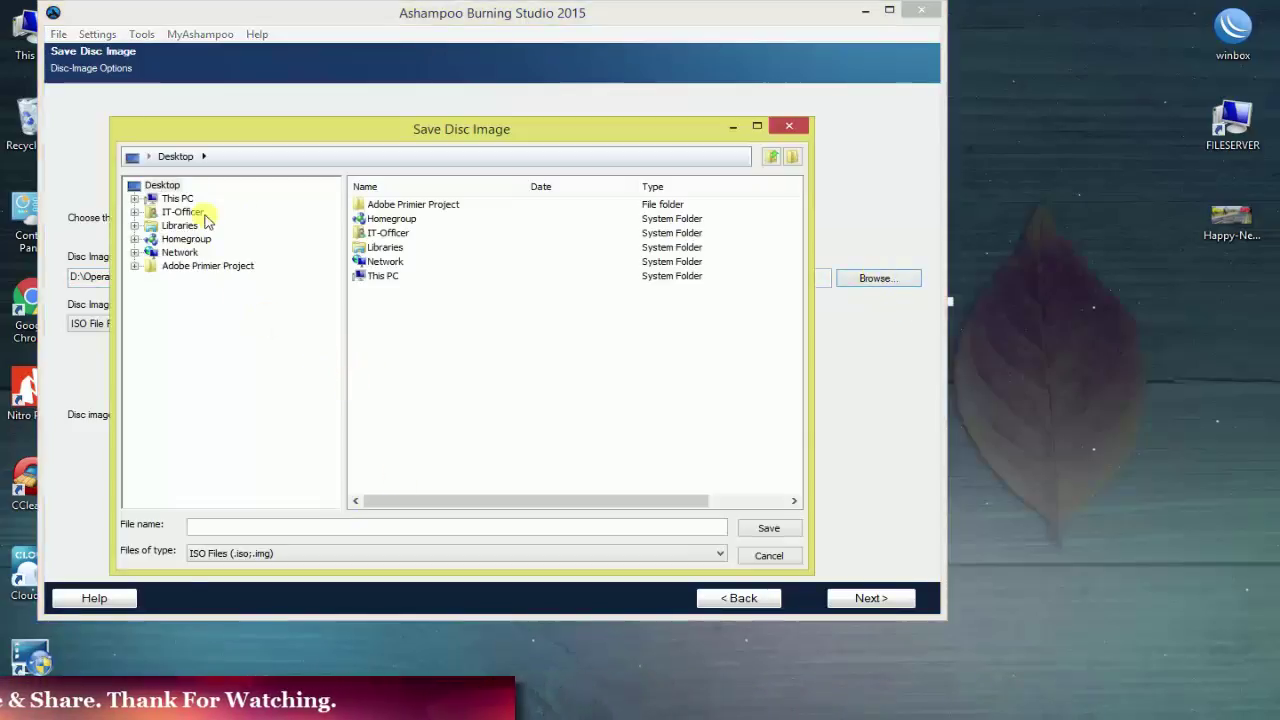
left_click(137, 201)
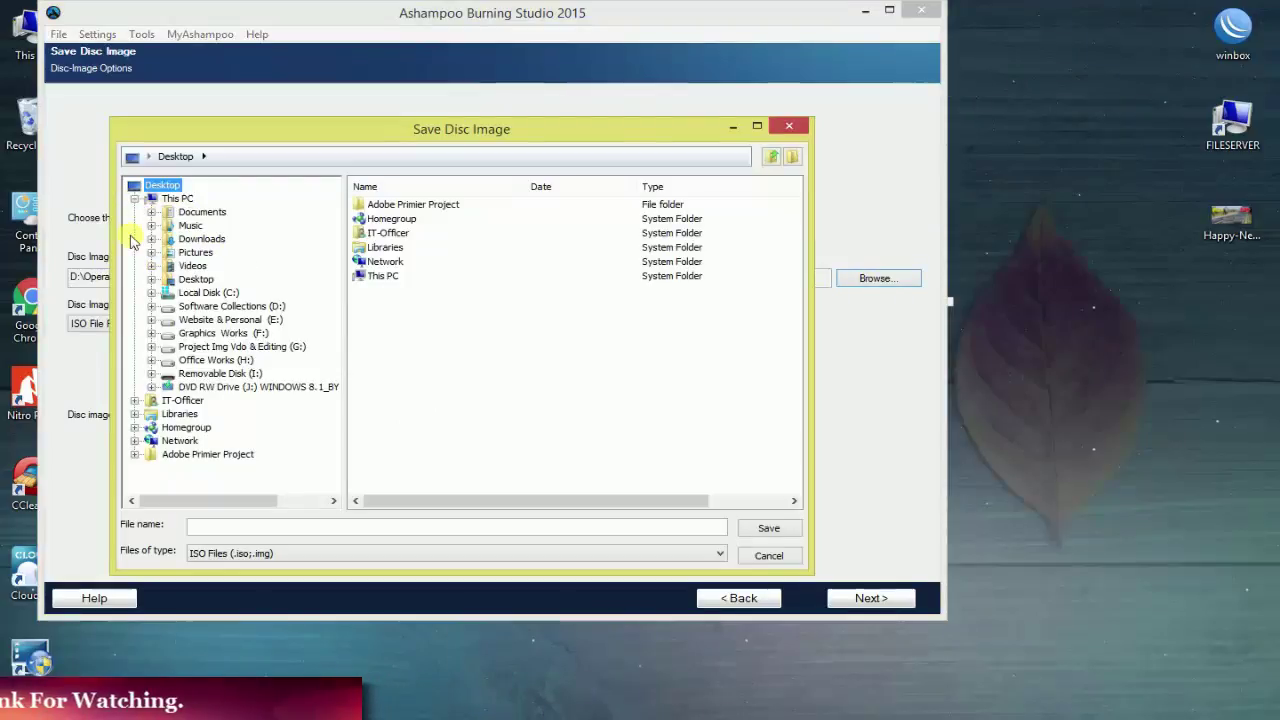
left_click(222, 306)
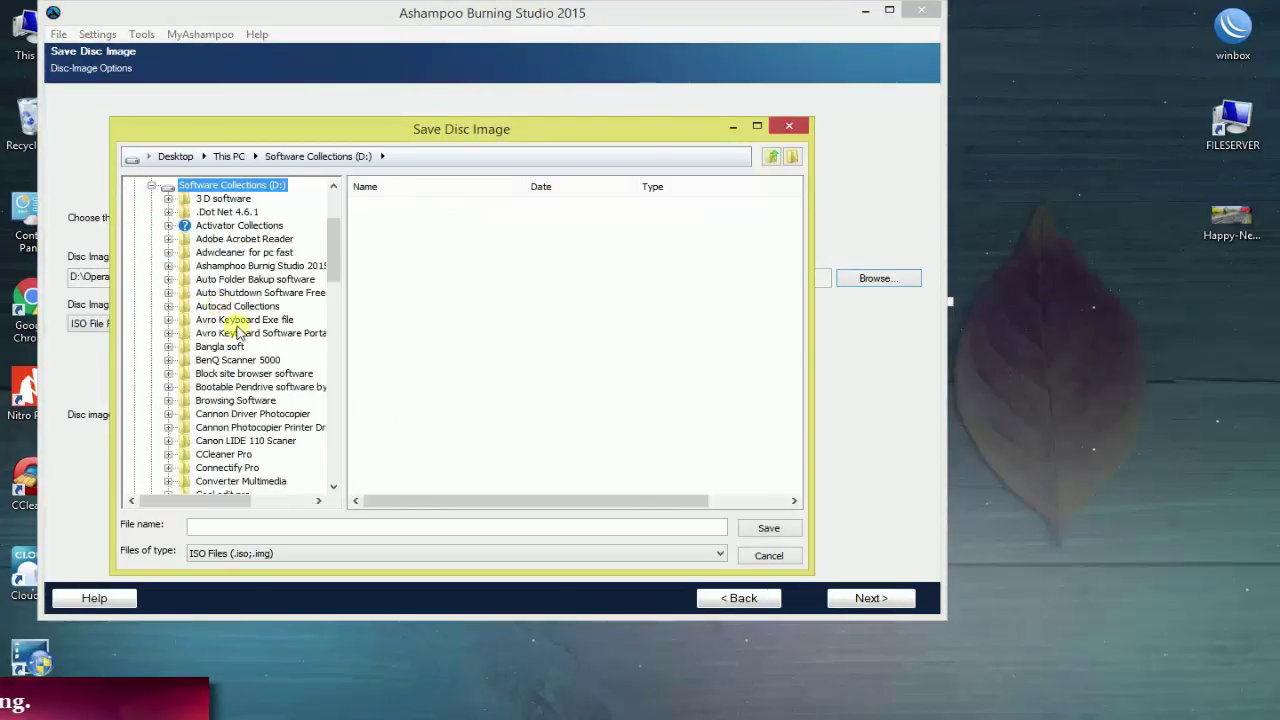
left_click(246, 366)
scroll(250, 385, "down", 10)
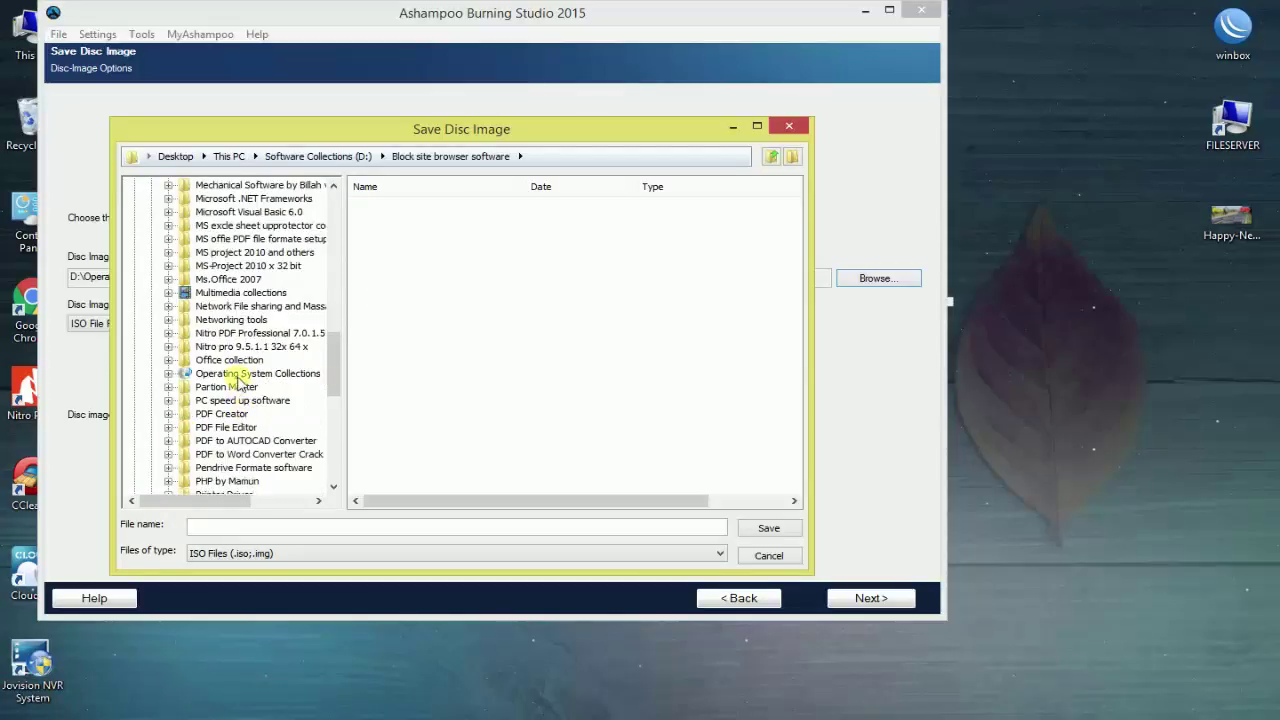
left_click(237, 373)
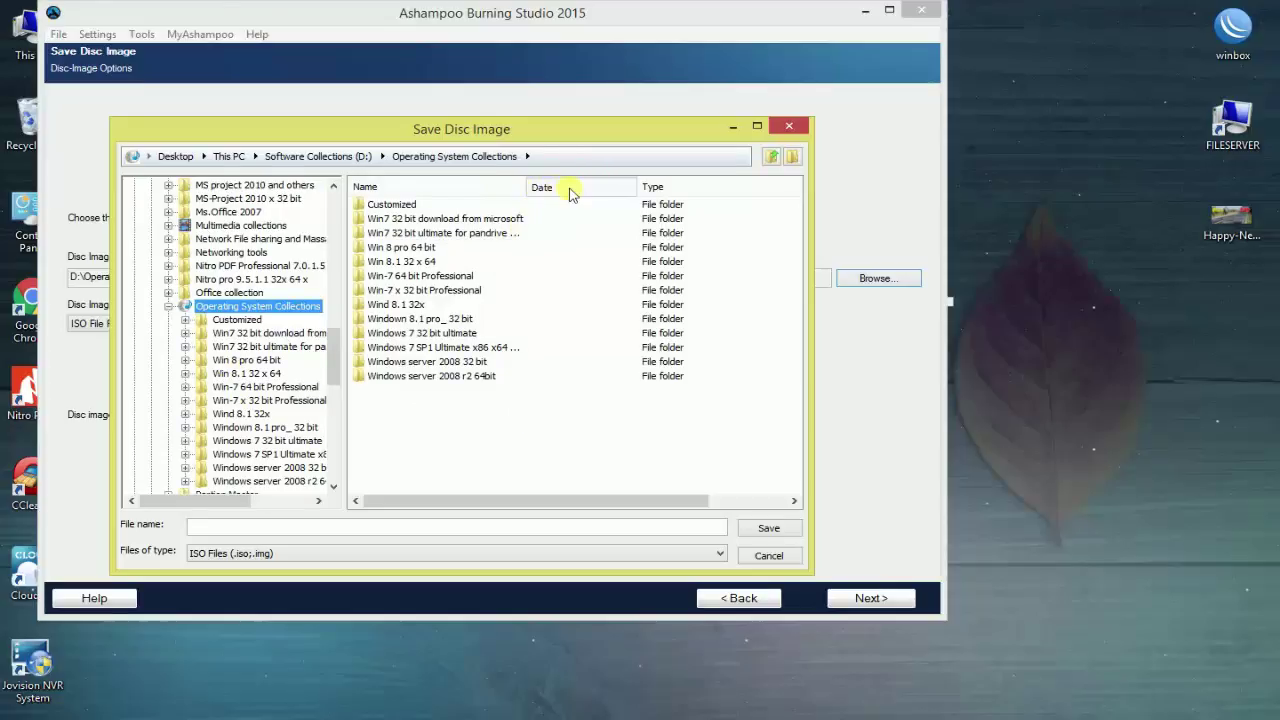
left_click_drag(531, 189, 612, 185)
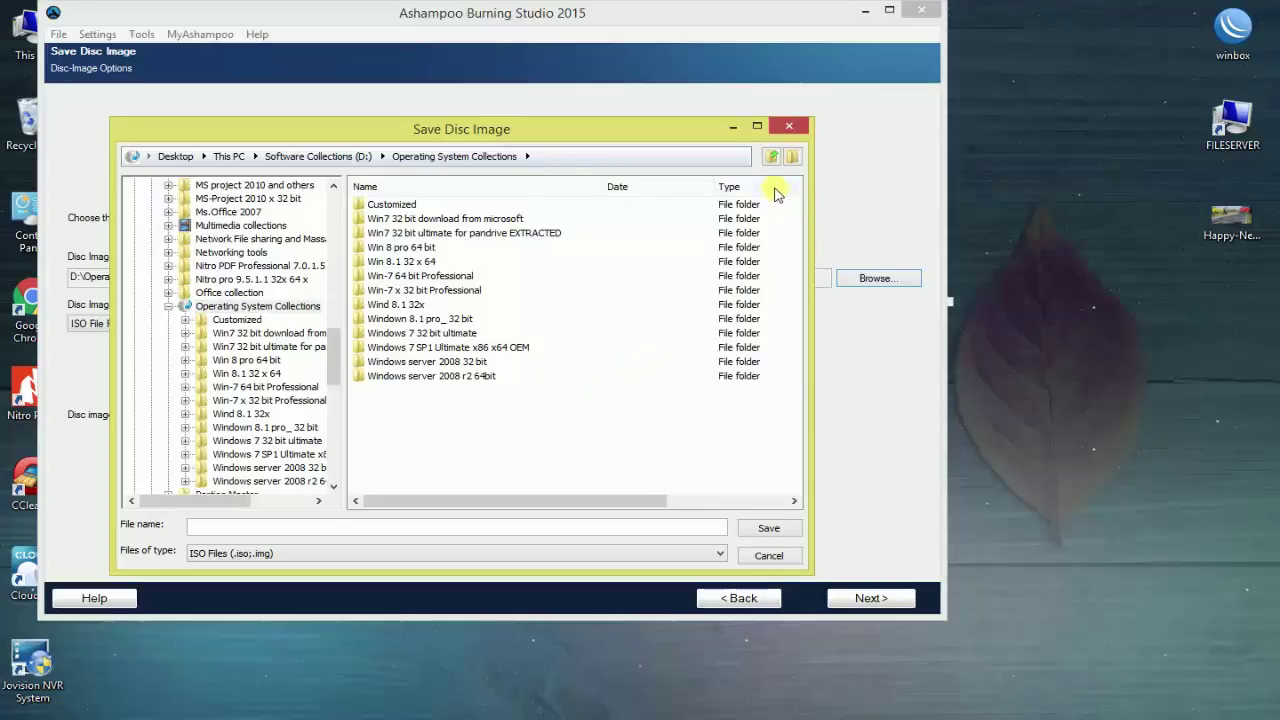
Step: Create and open folder 'Windows 8.1 32 & 64bit with Activation 03.01.', naming the image 'Win 8.1 32 & 64 bit with ac'
left_click(792, 157)
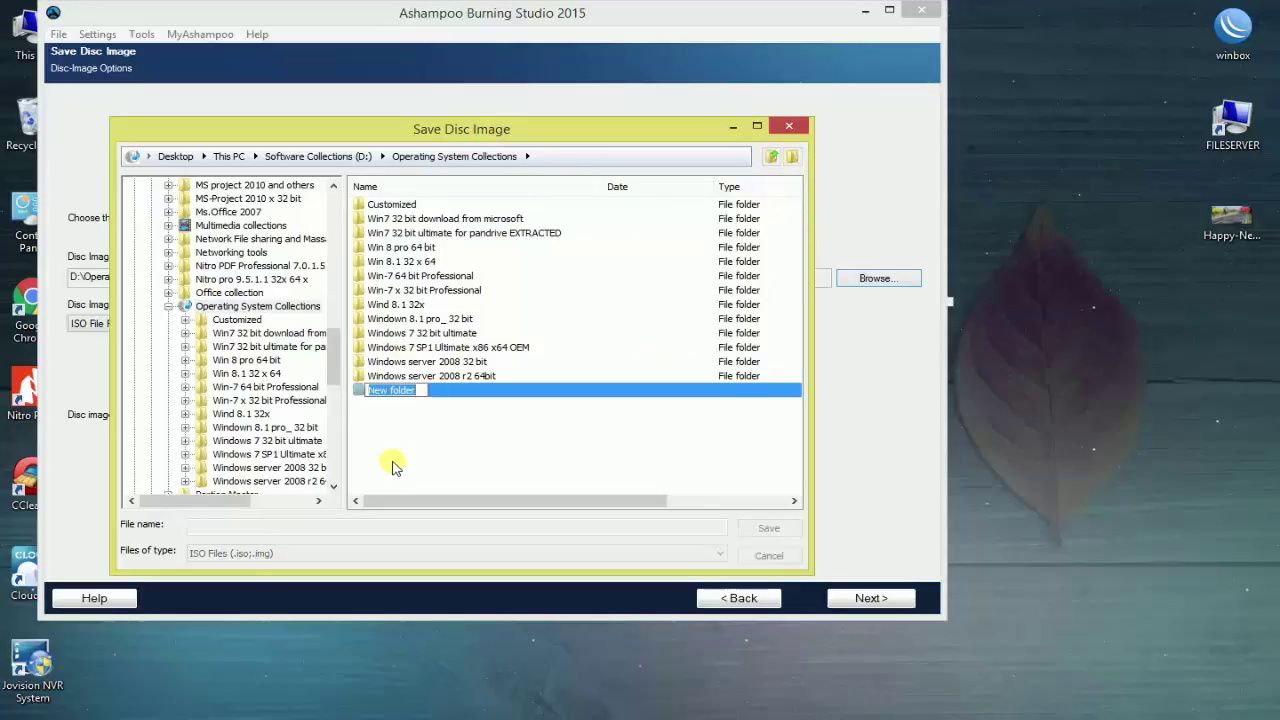
type("Windows 8.1 32")
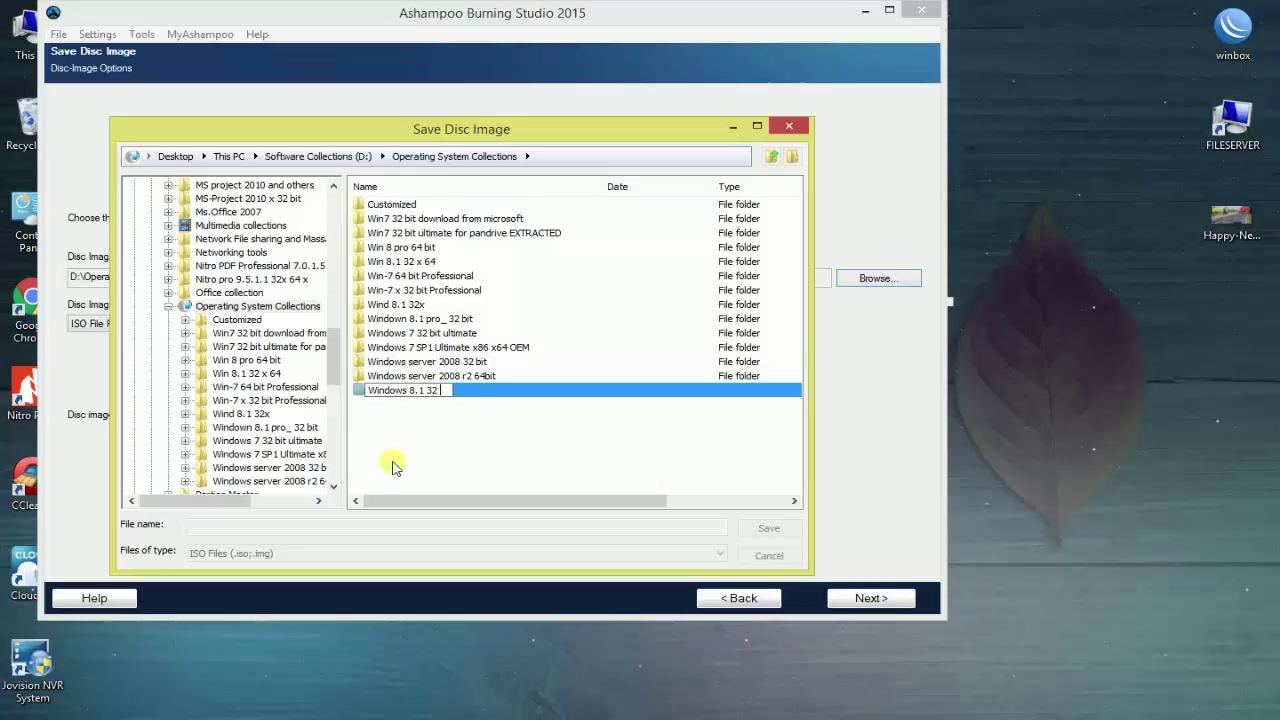
type(" & 64bit with Activation 03")
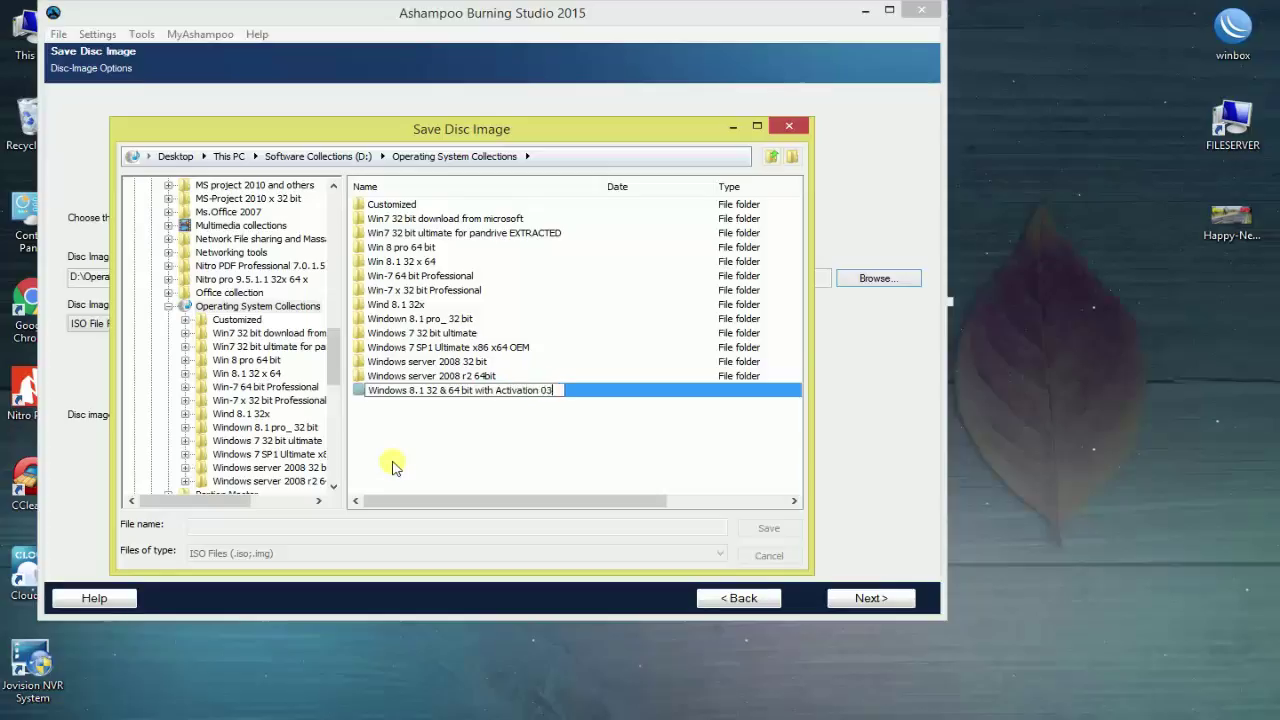
type(".01.2018")
left_click(362, 395)
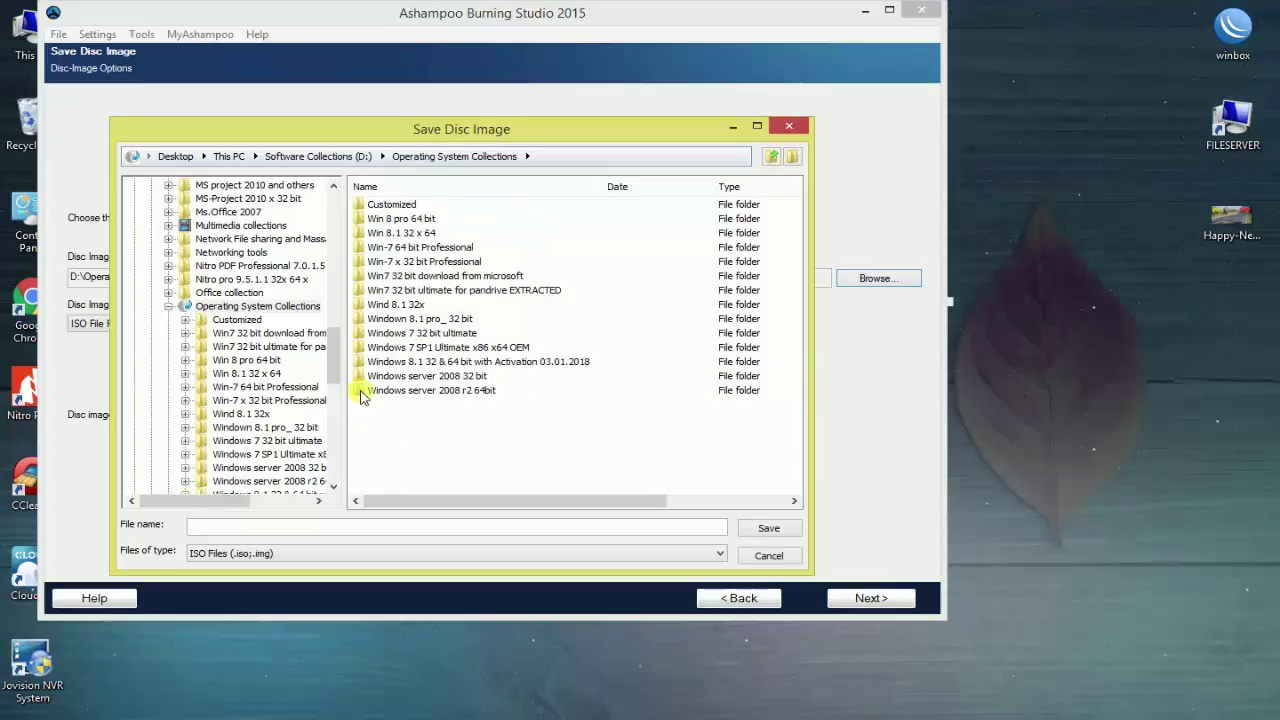
double_click(445, 361)
left_click(235, 527)
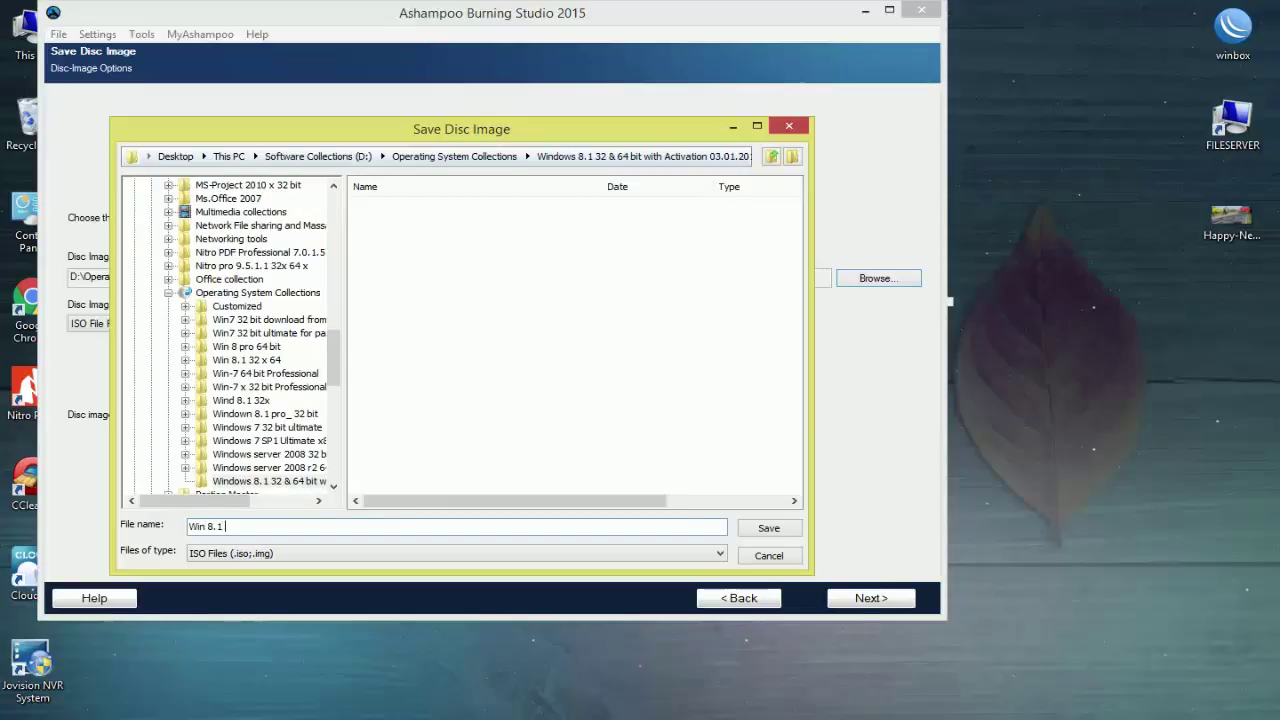
type("Win 8.1 32 & 64")
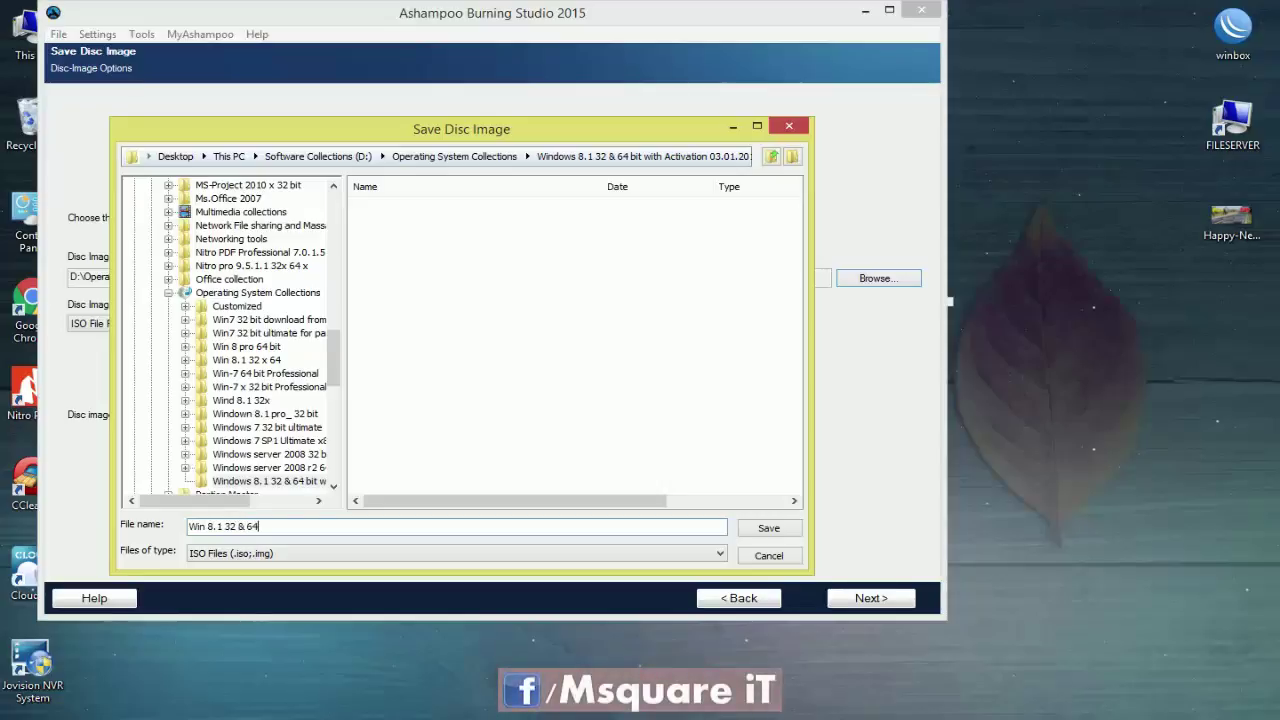
type(" bit")
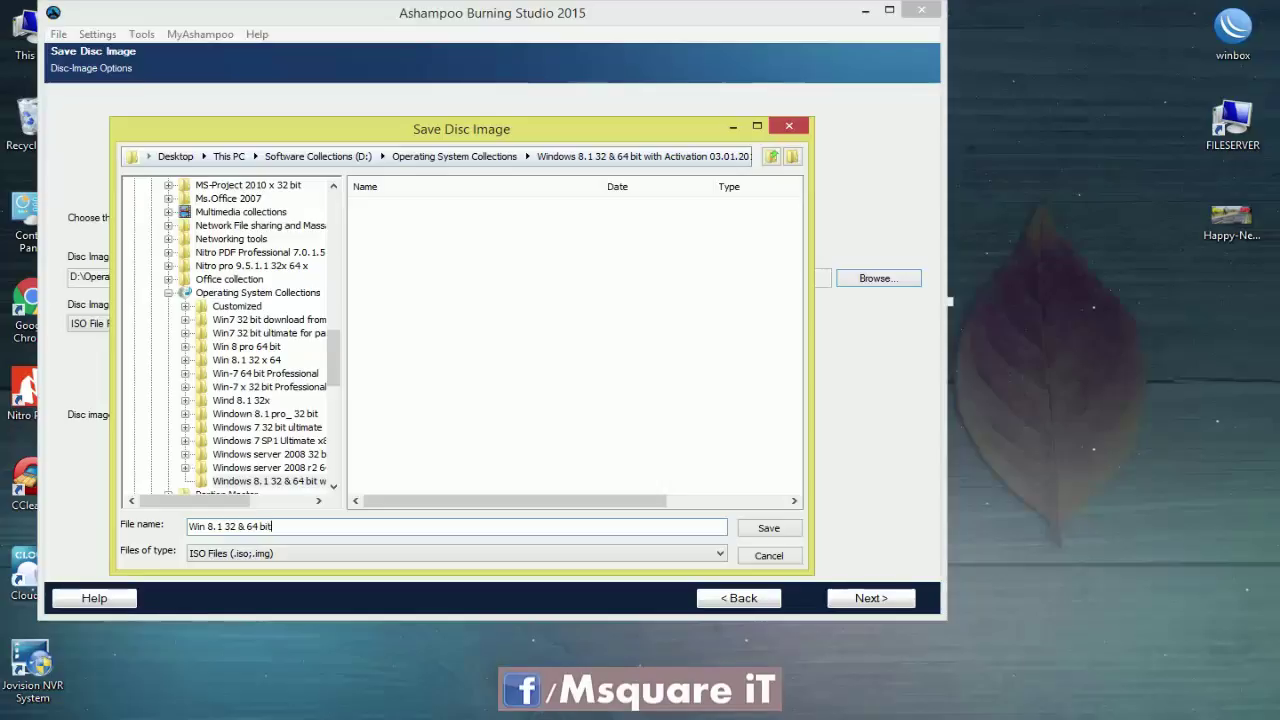
type(" with ")
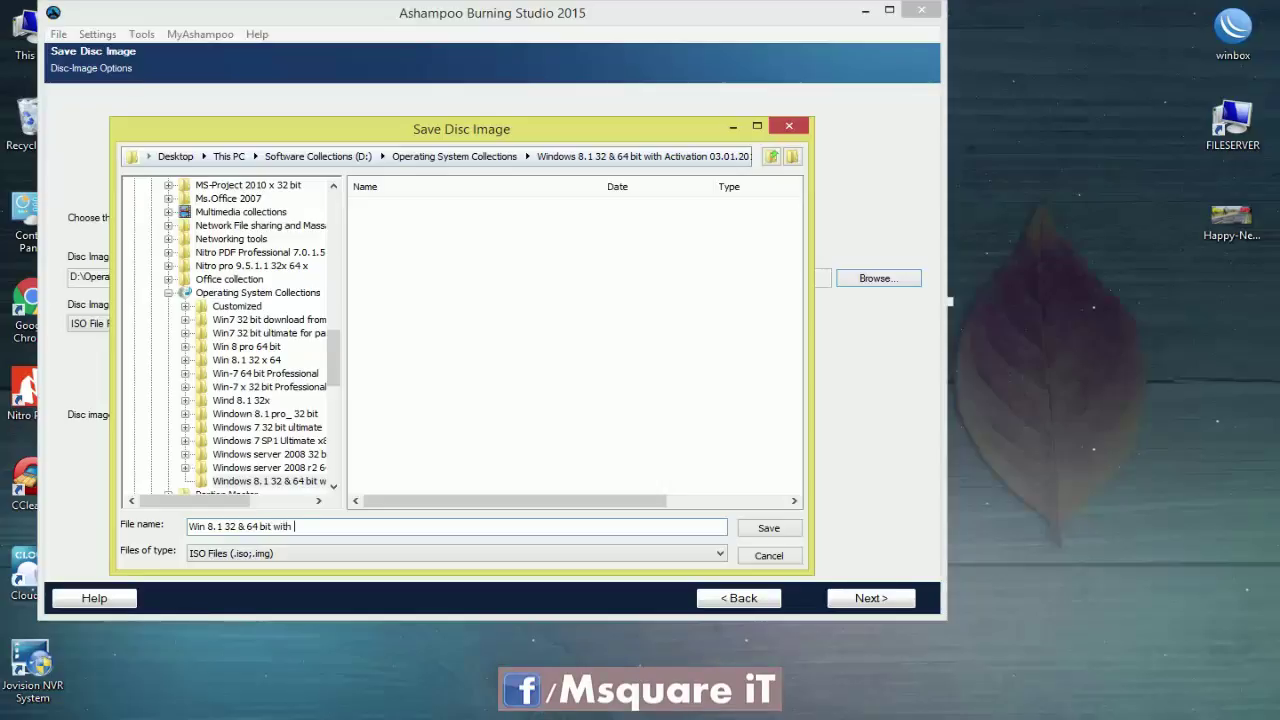
type("activation")
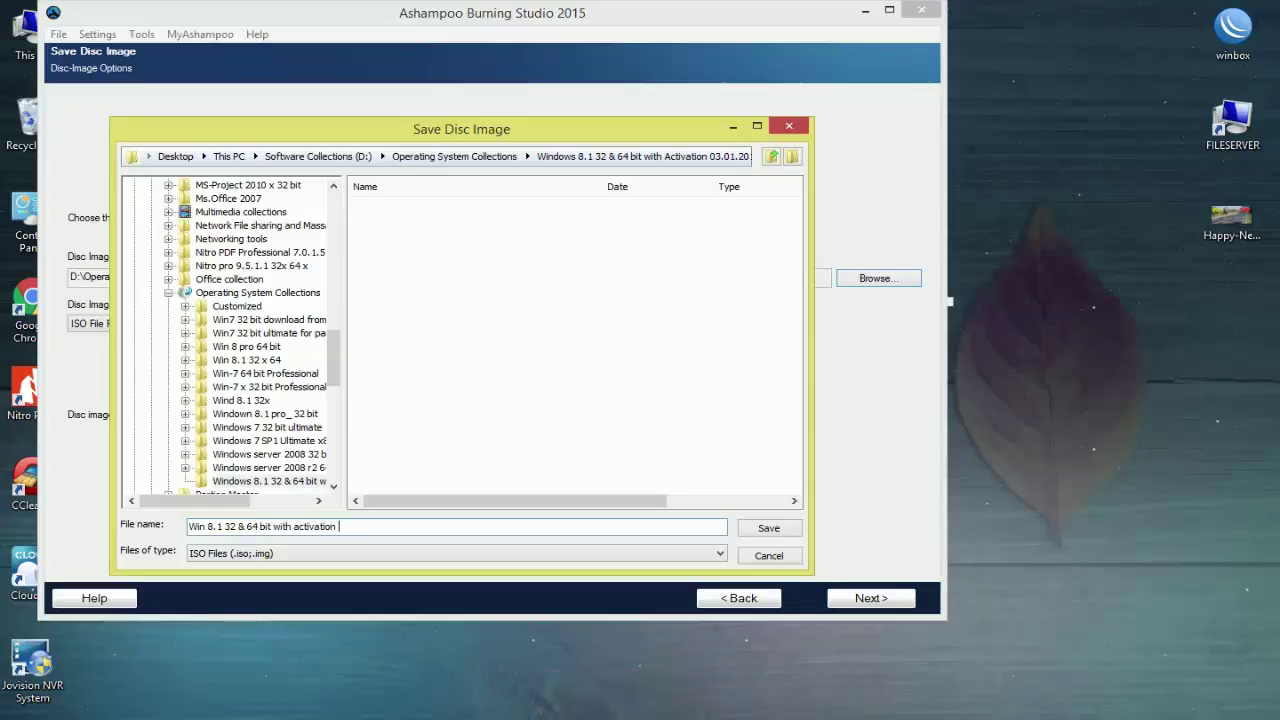
Step: Confirm the save path, keep ISO File Format, and start imaging the DVD
left_click(770, 530)
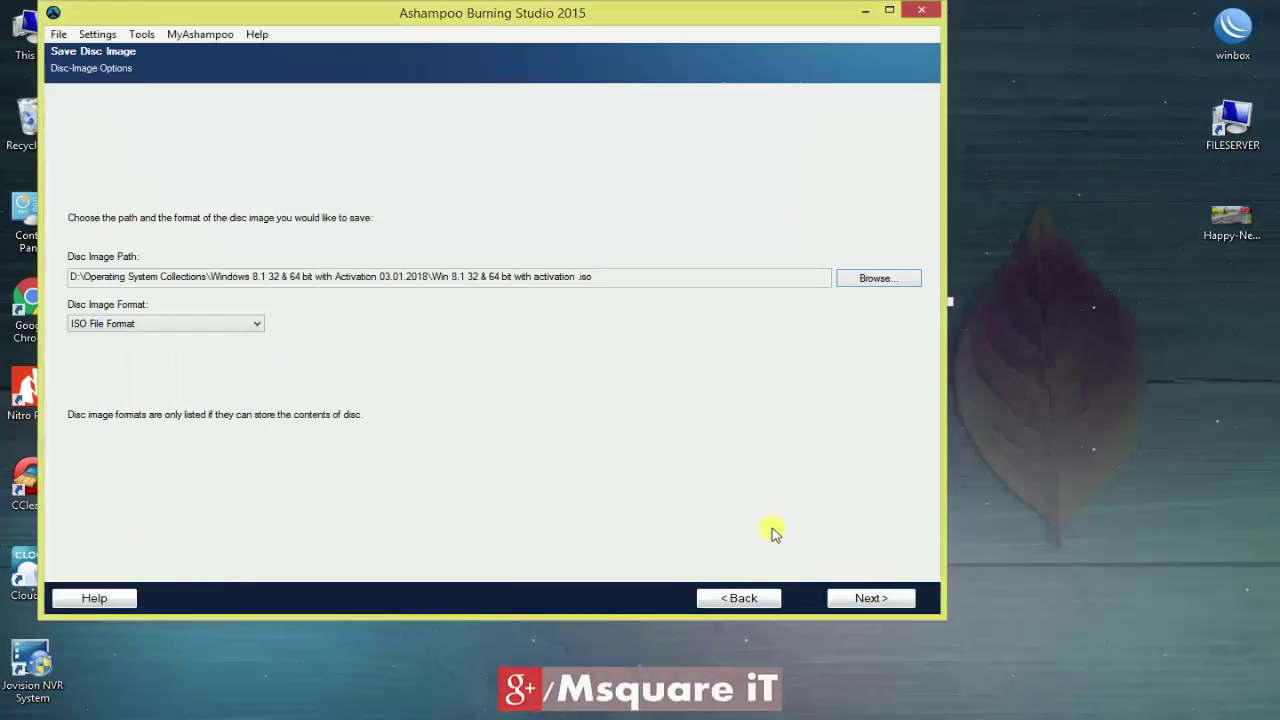
left_click(103, 320)
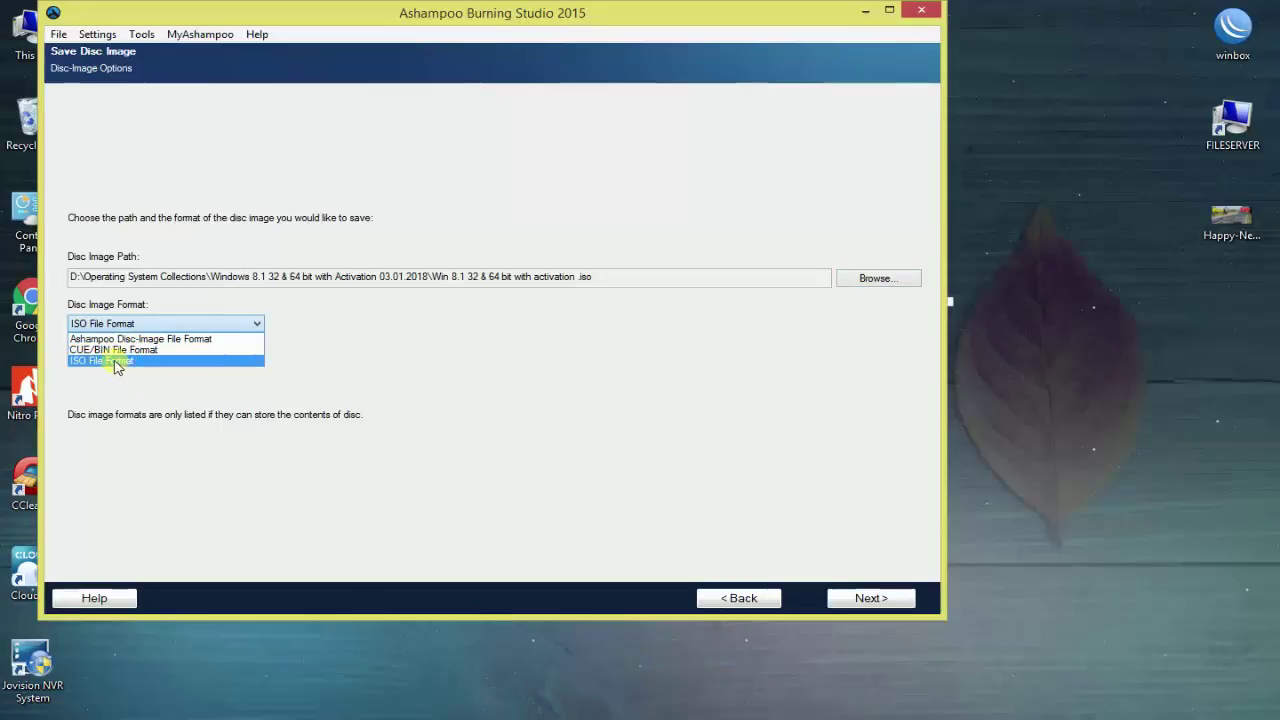
left_click(115, 362)
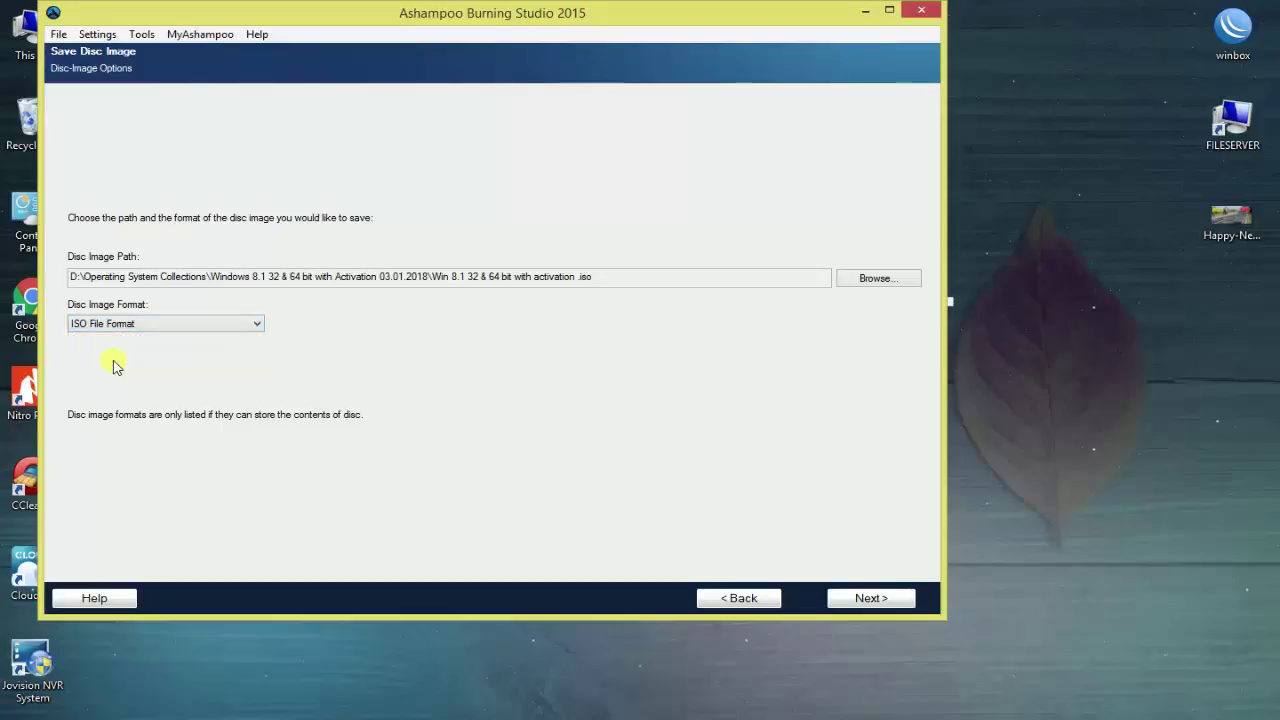
left_click(886, 597)
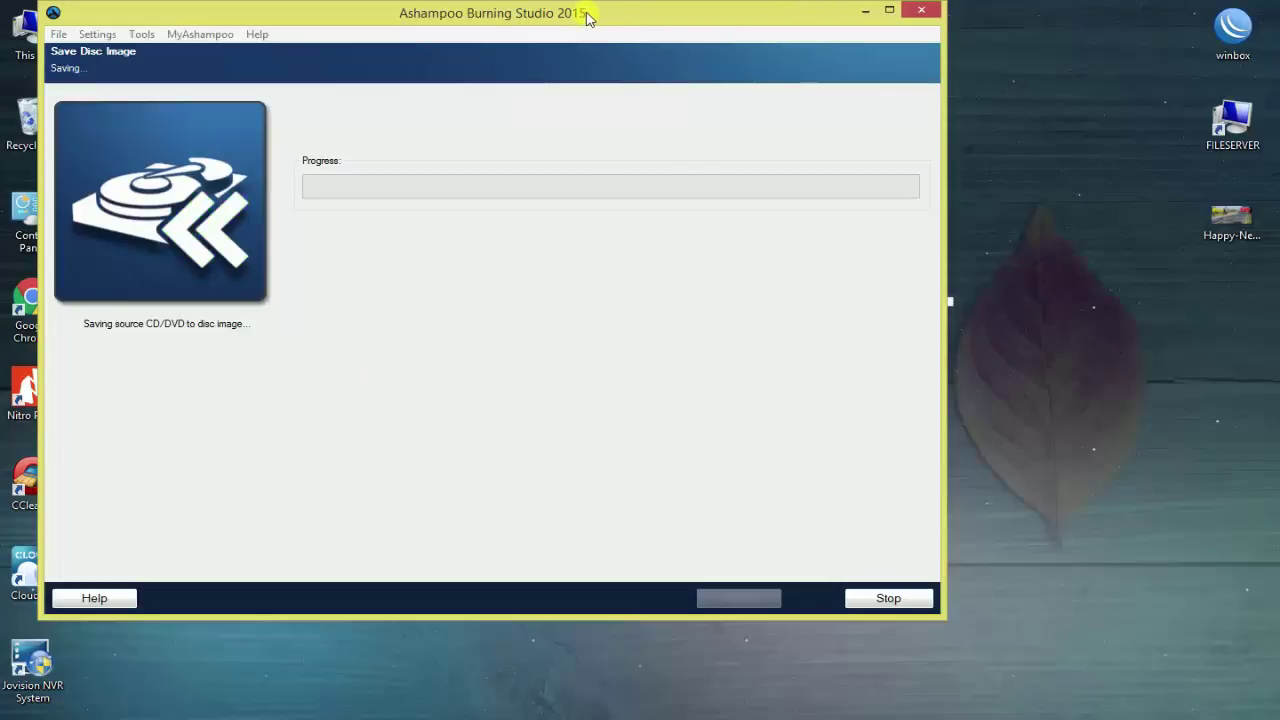
Step: Let the ISO finish saving successfully, then exit Ashampoo Burning Studio
mouse_move(588, 18)
left_mouse_down()
mouse_move(723, 63)
mouse_move(790, 53)
left_mouse_up()
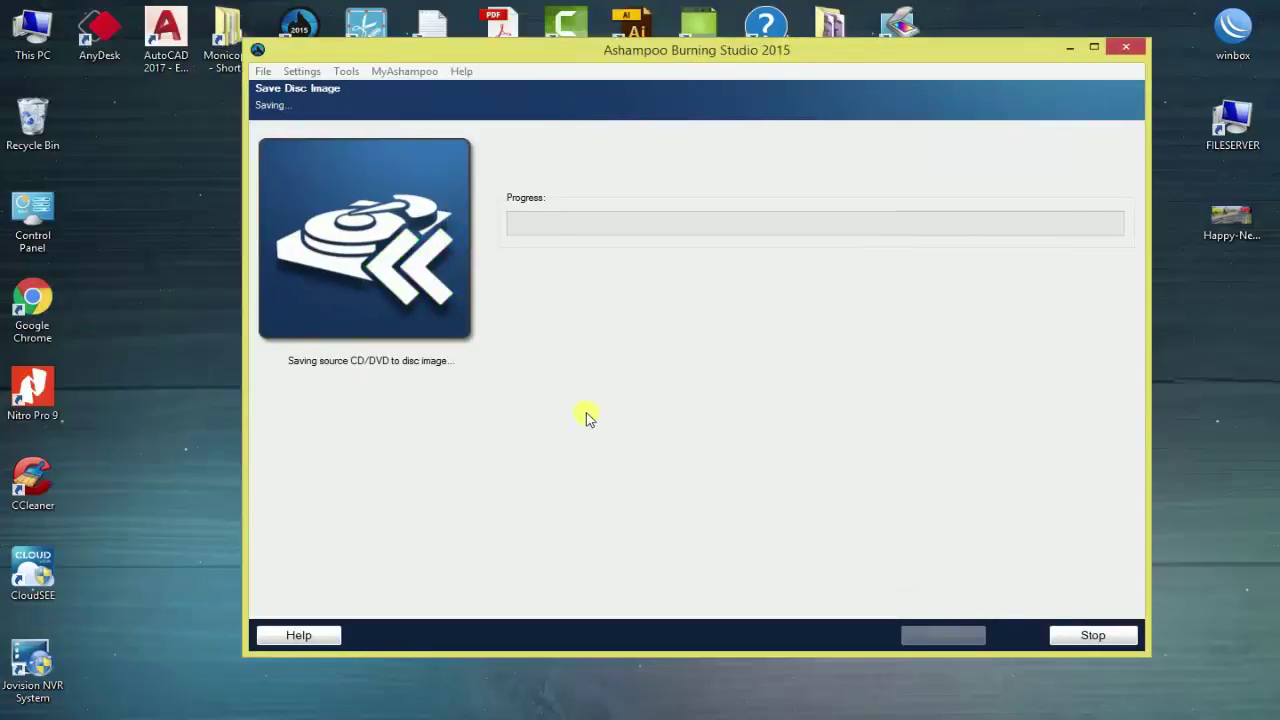
mouse_move(511, 705)
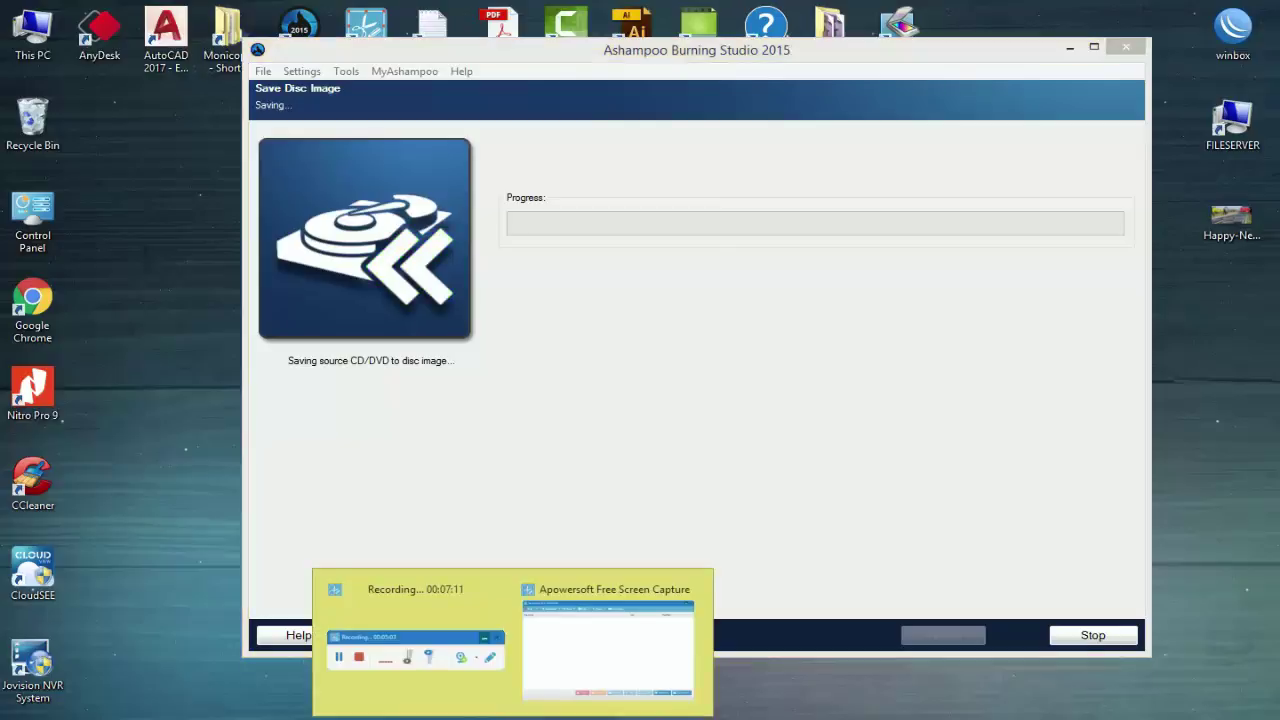
left_click(395, 593)
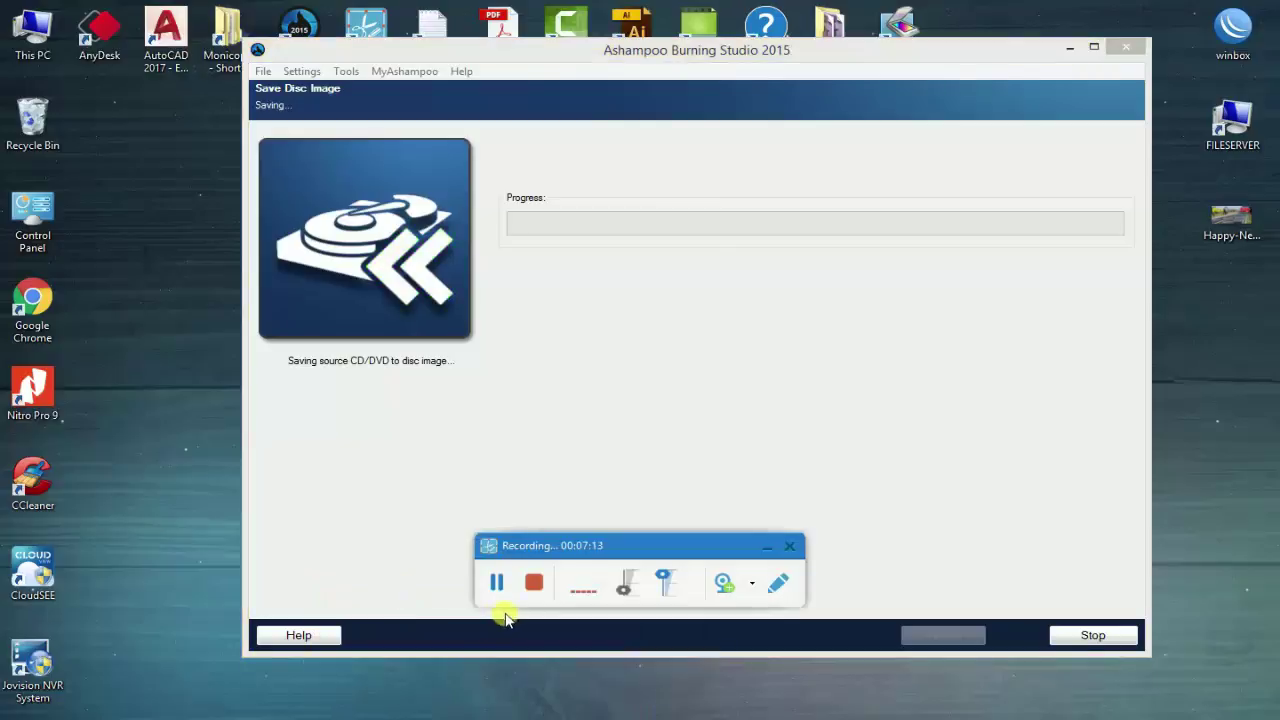
left_click(767, 546)
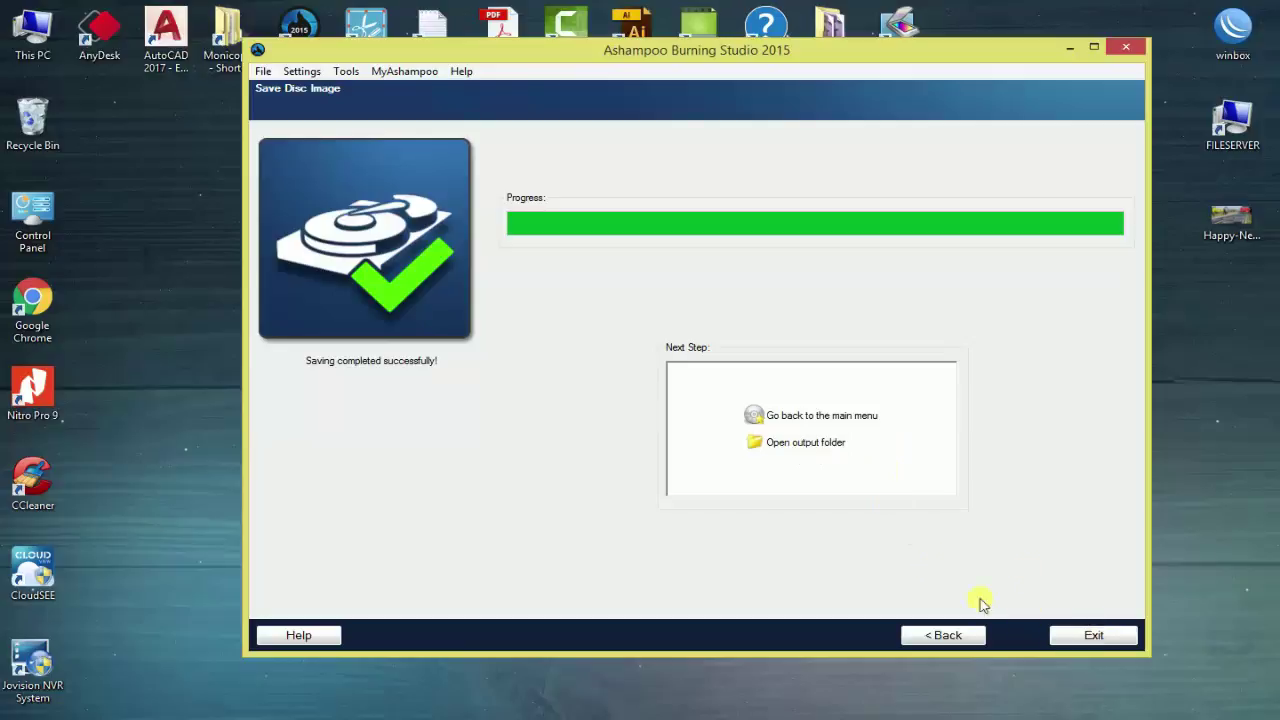
left_click(1093, 636)
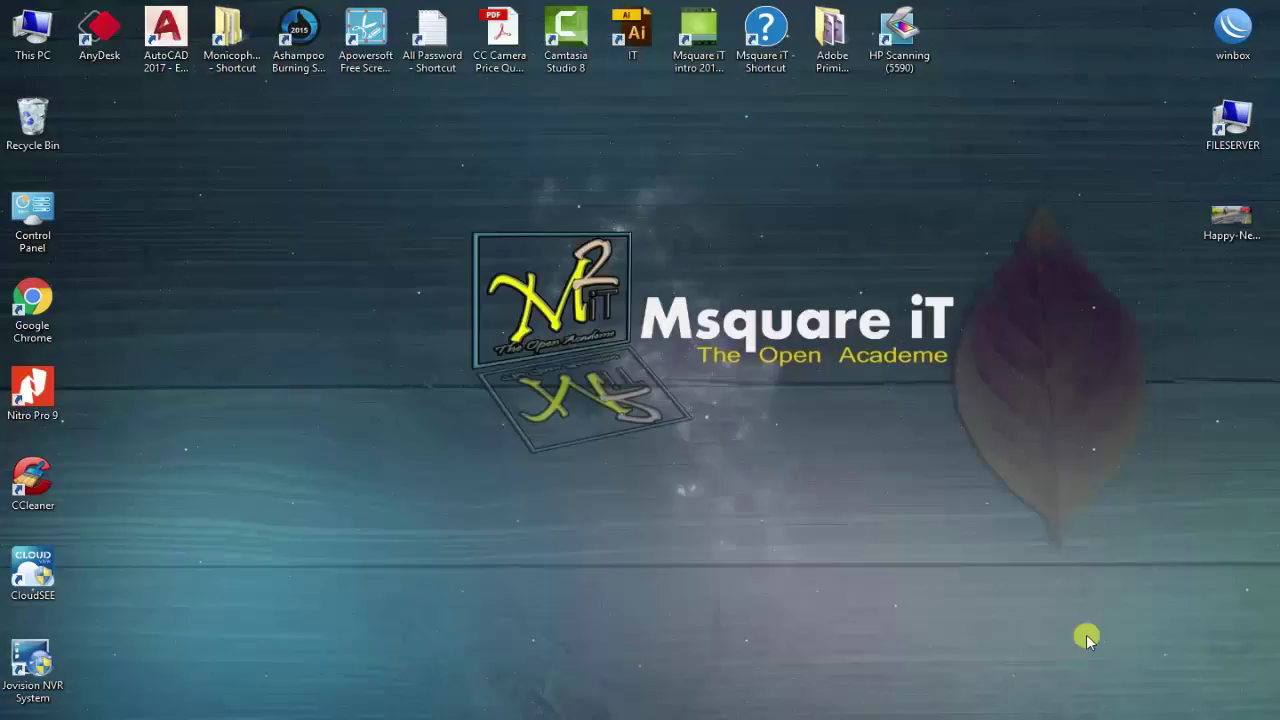
Step: Refresh the desktop and dismiss its context menu
right_click(352, 195)
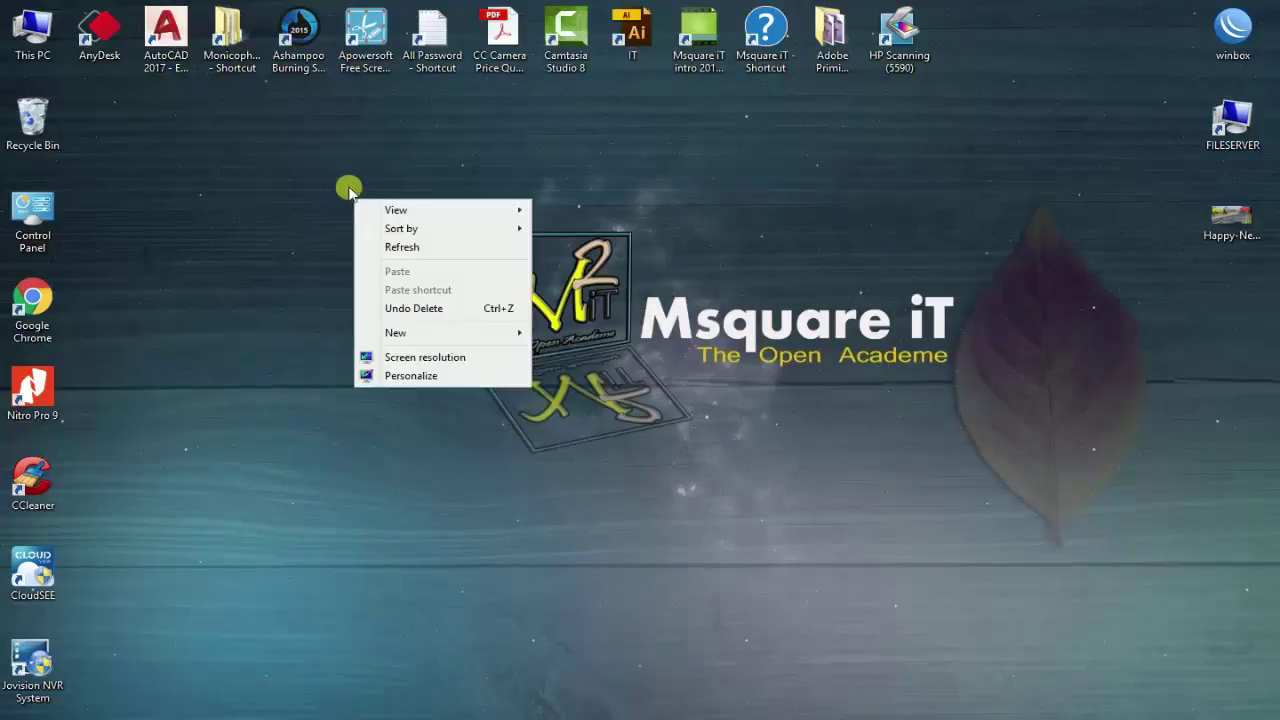
left_click(395, 247)
right_click(291, 160)
left_click(346, 206)
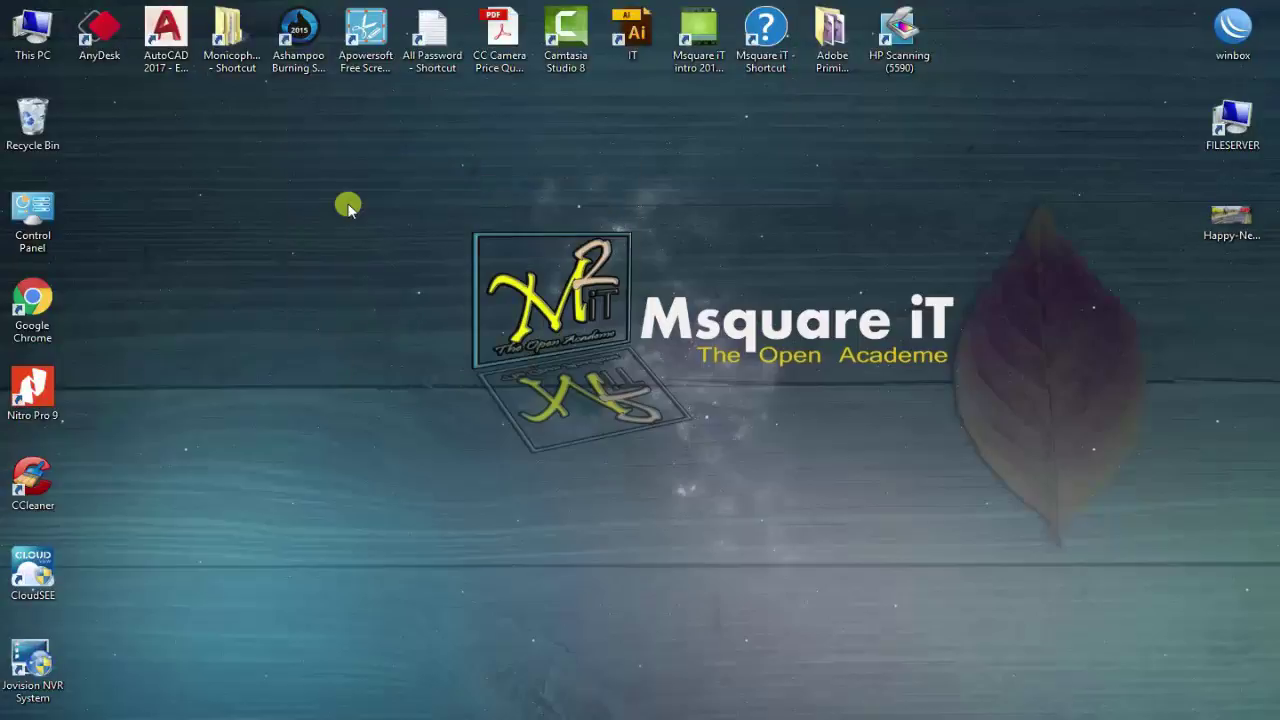
Step: Open D: > Operating System Collections > dated Windows 8.1 folder and check the 4.22 GB ISO
double_click(25, 32)
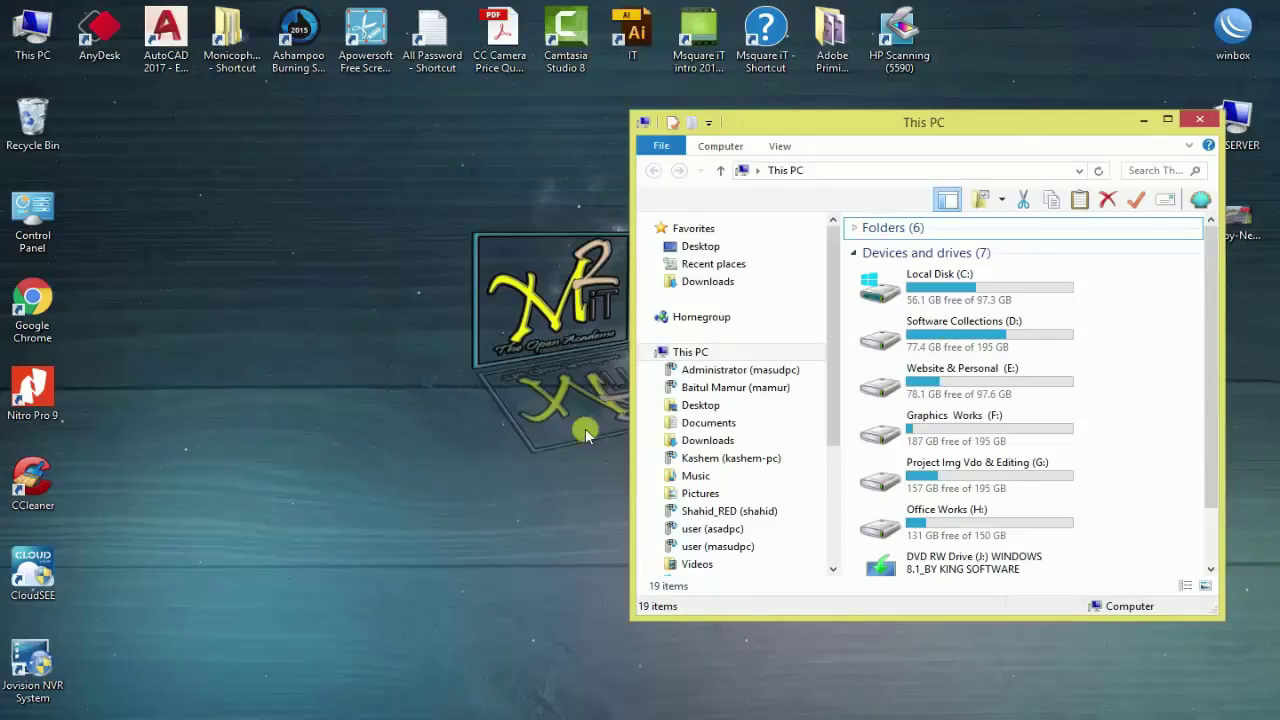
double_click(1155, 116)
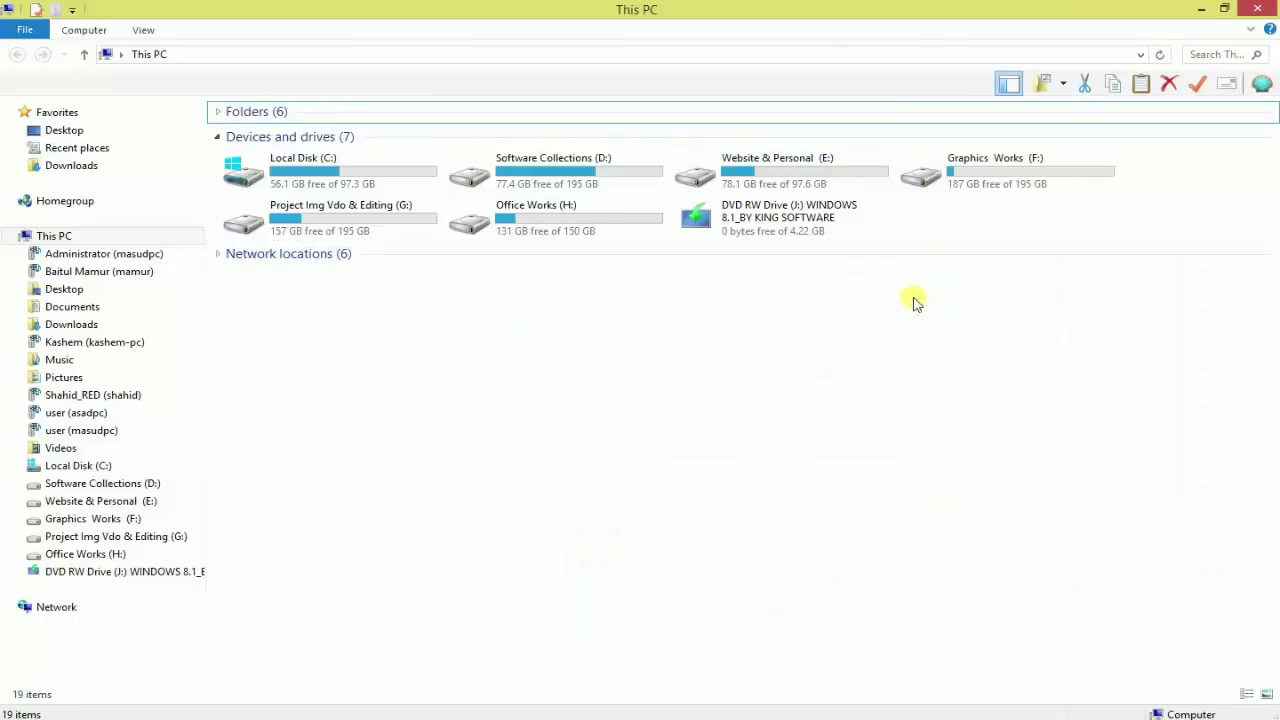
double_click(535, 176)
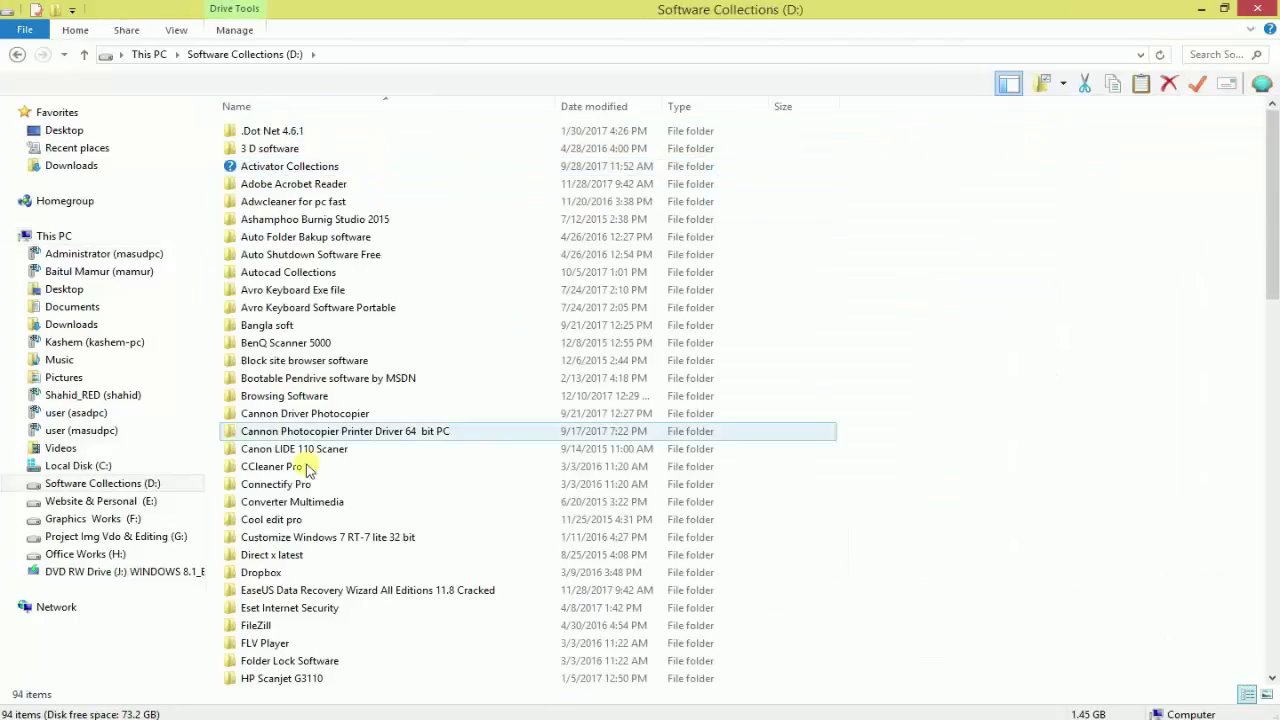
scroll(394, 486, "down", 14)
double_click(323, 358)
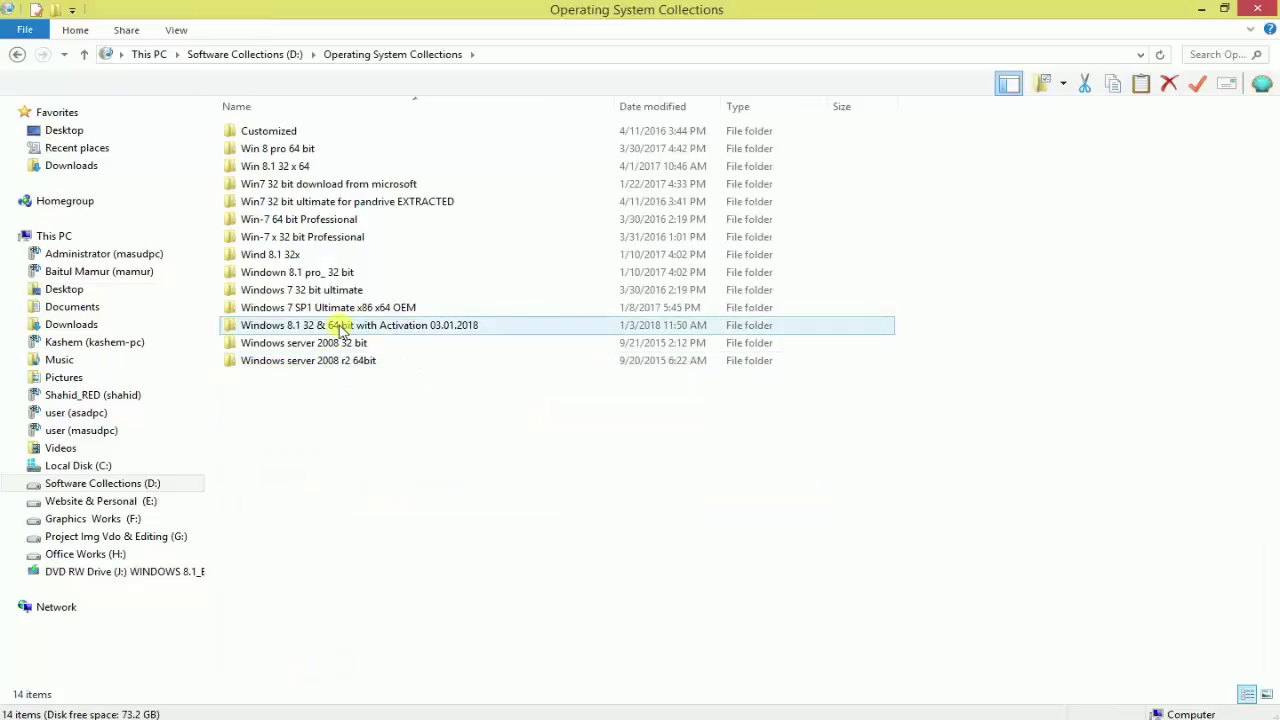
left_click(340, 330)
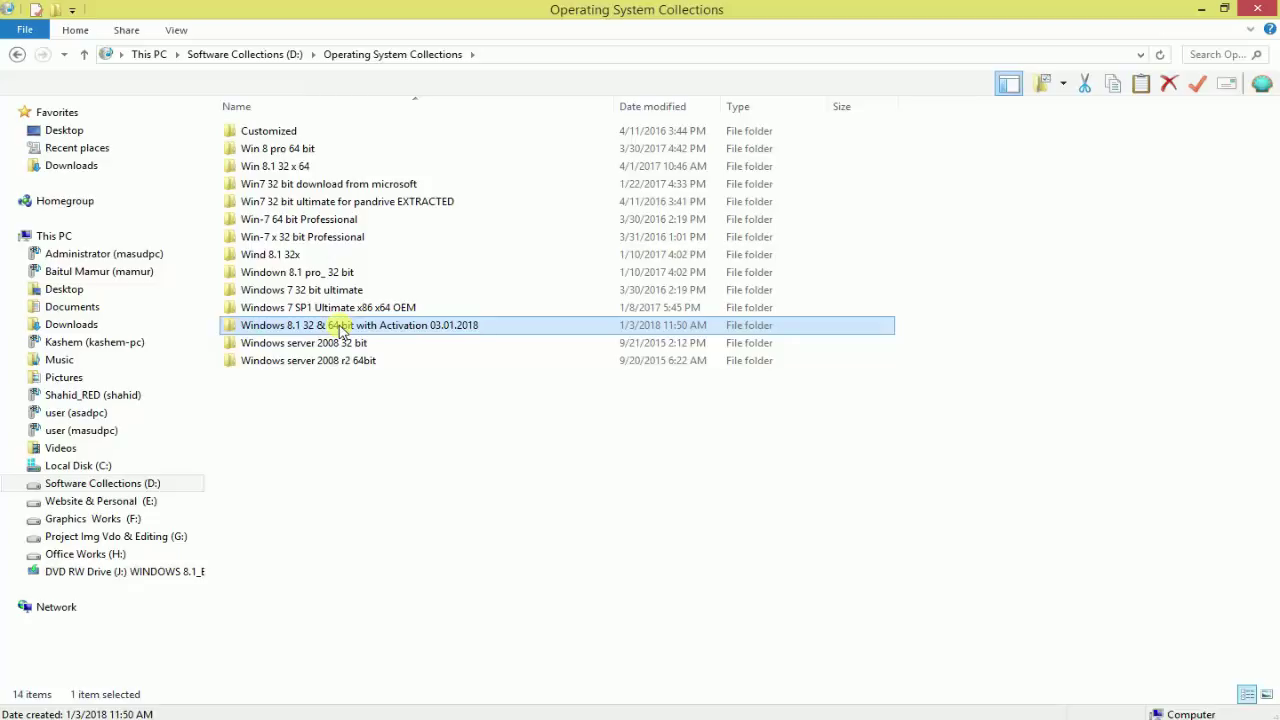
double_click(340, 328)
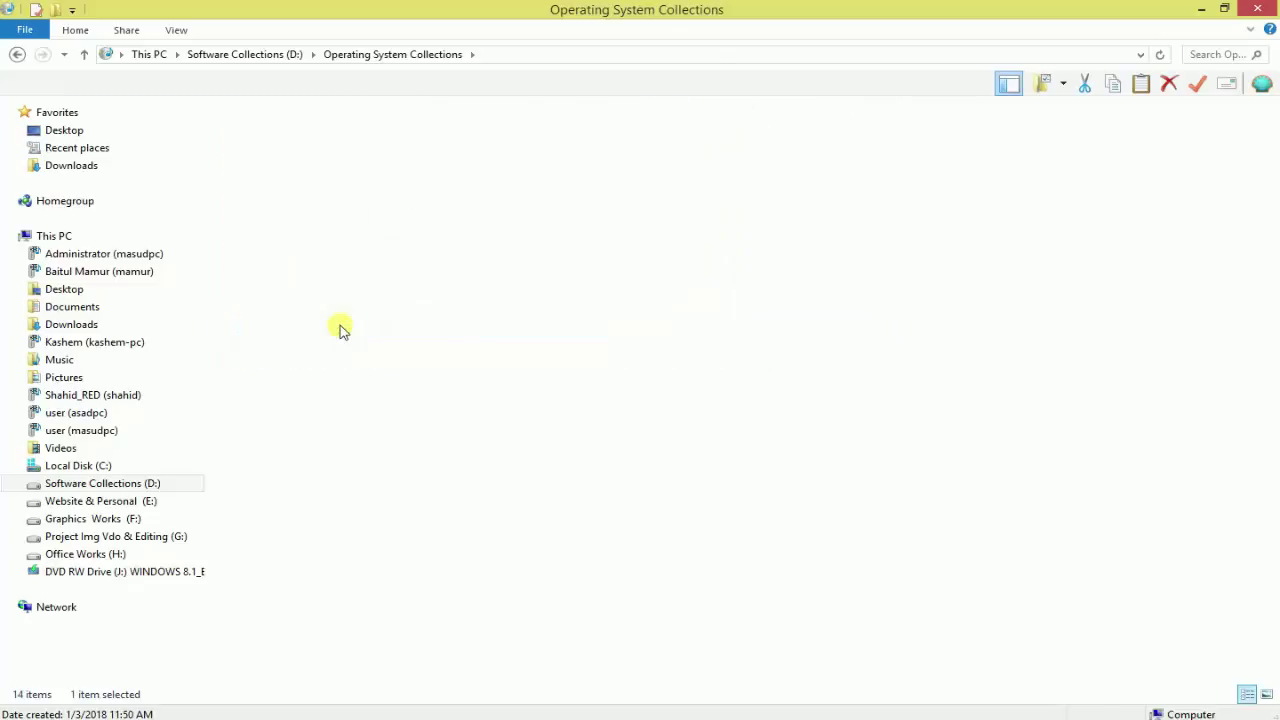
left_click(323, 130)
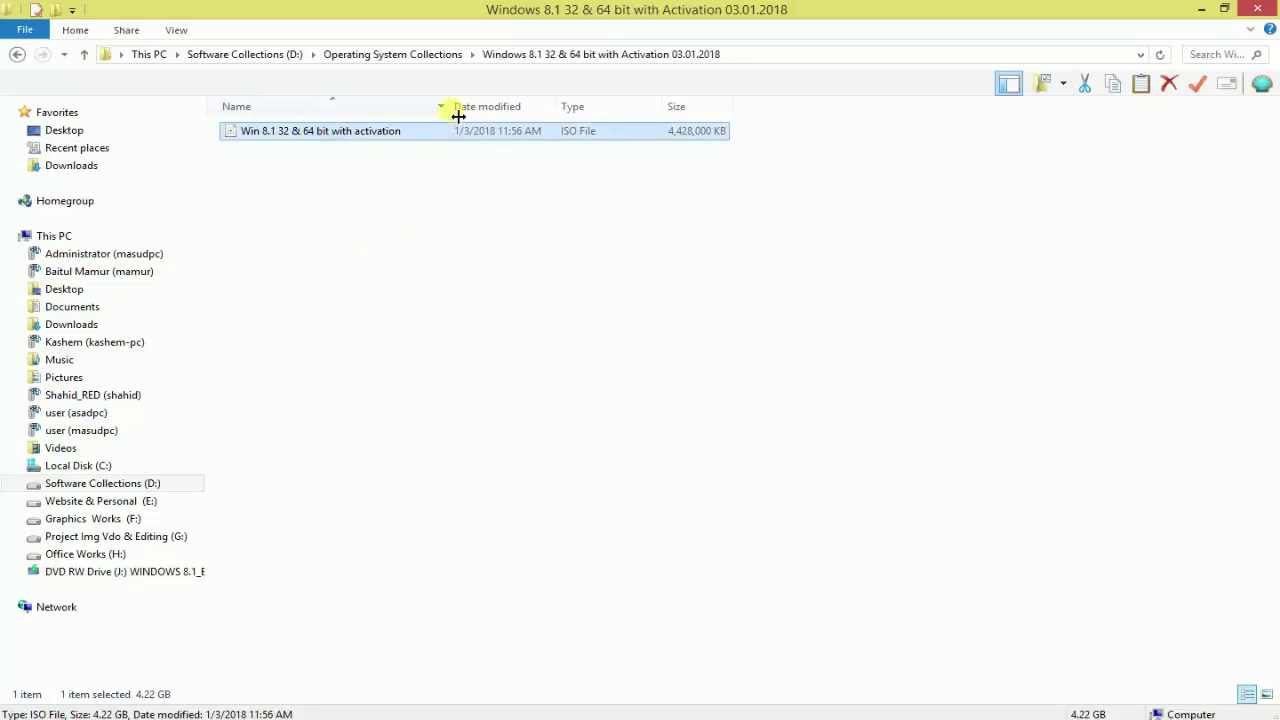
left_click_drag(452, 110, 606, 100)
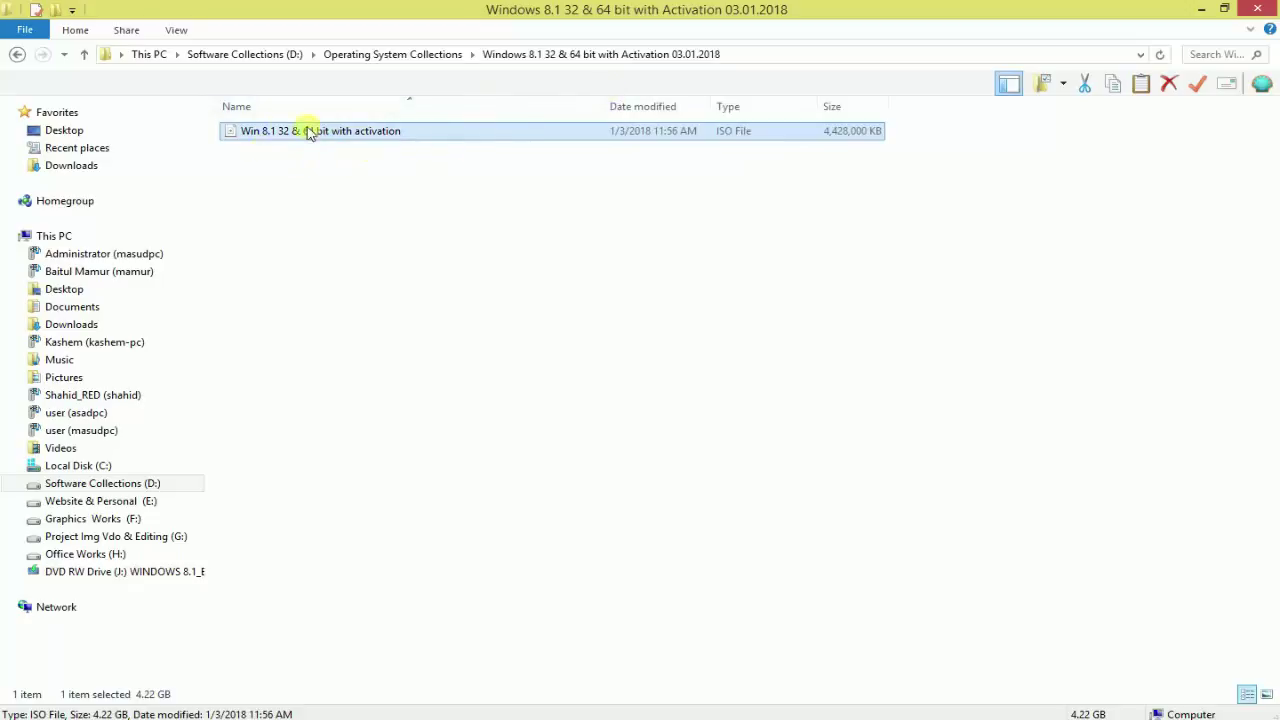